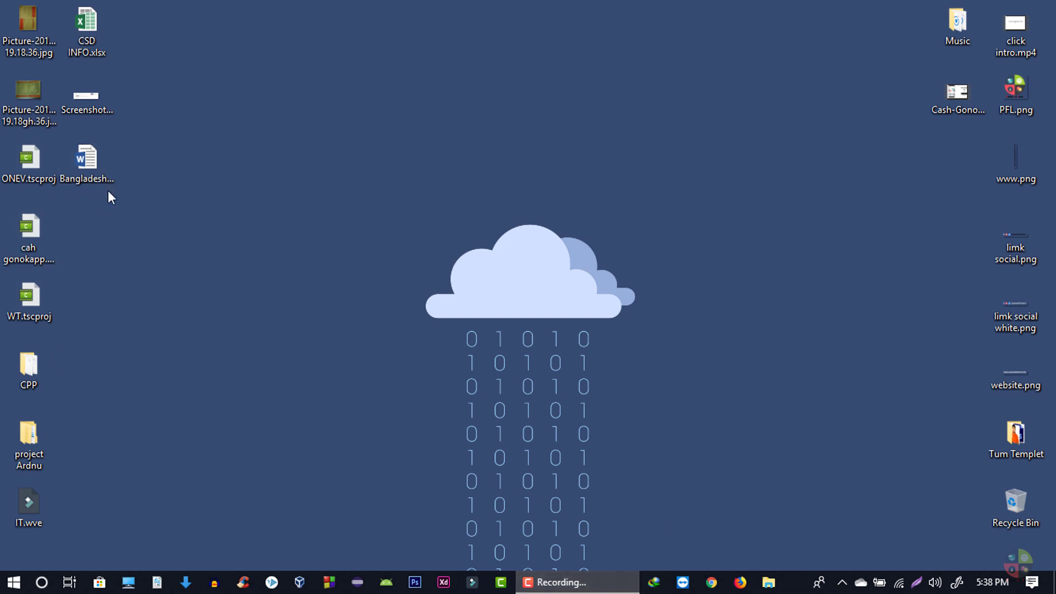
Open Bangladesh.docx and copy the article text from its title down
double_click(108, 173)
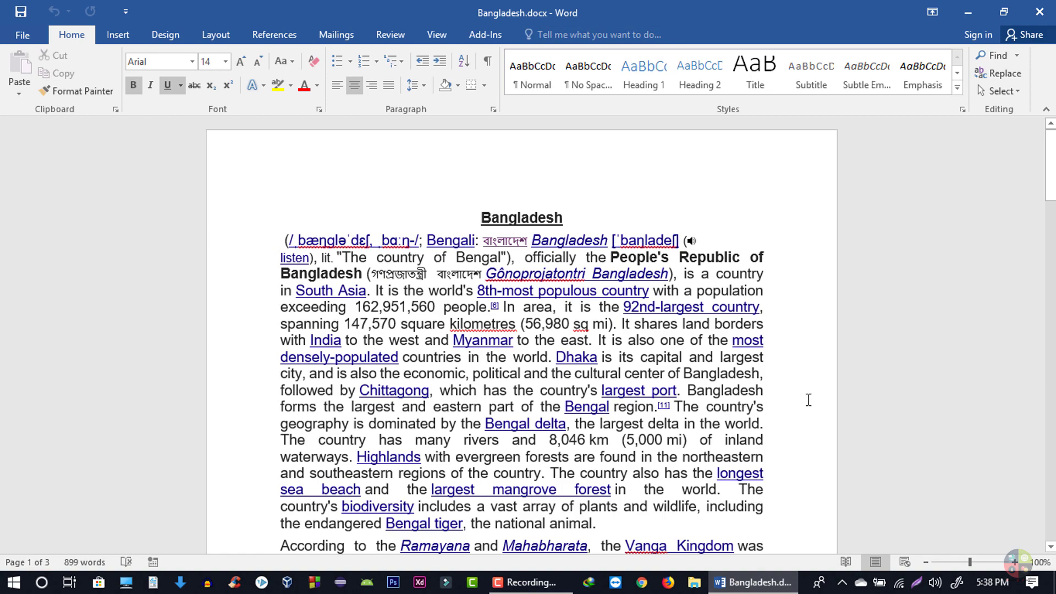
mouse_move(1051, 181)
mouse_down()
mouse_move(1049, 169)
mouse_move(1044, 216)
mouse_move(1023, 143)
mouse_up()
mouse_move(480, 215)
mouse_down()
mouse_move(657, 339)
mouse_move(771, 385)
mouse_up()
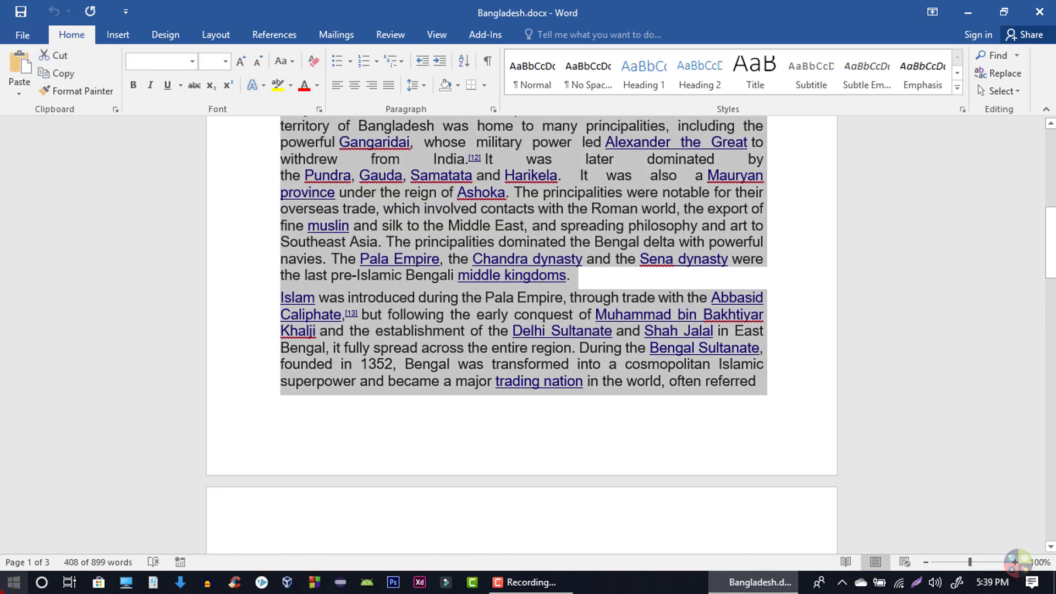
key(ctrl+c)
Launch Word 2016 from a Start search for 'wo'
click(13, 581)
text(w)
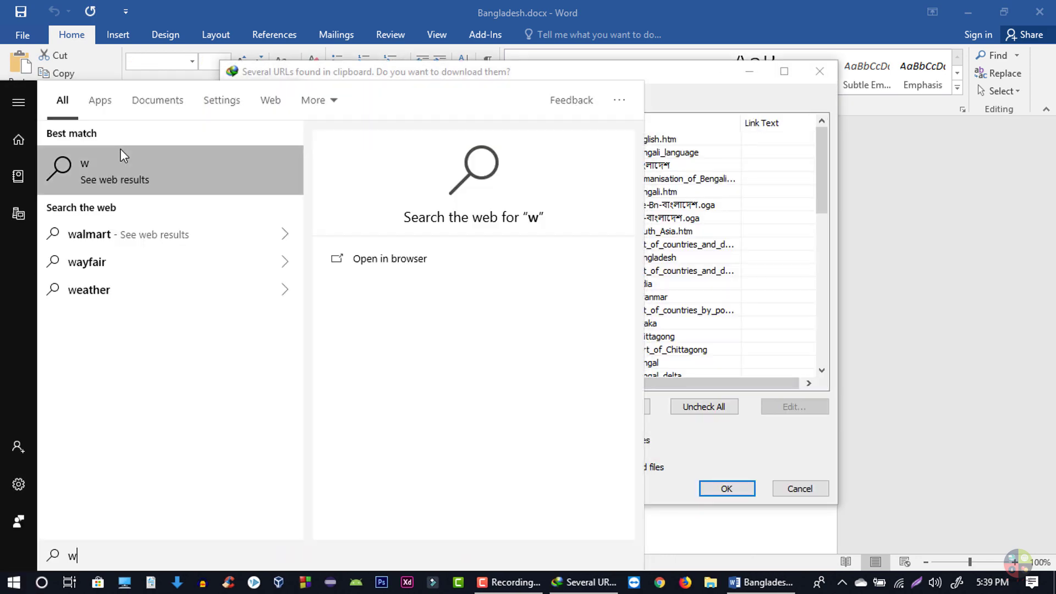
text(o)
click(114, 165)
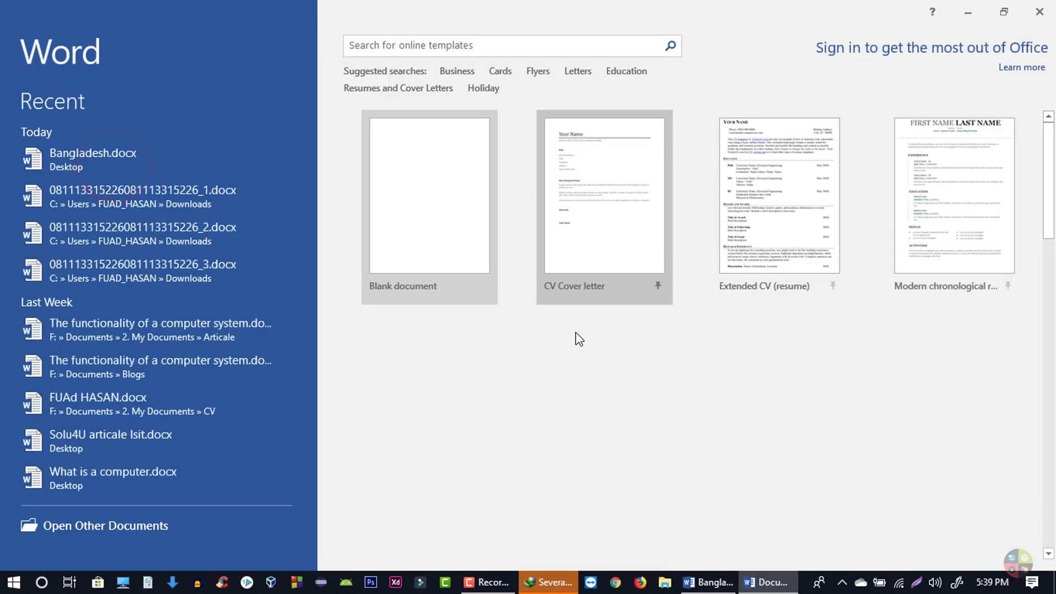
Paste the copied Bangladesh article into a new blank document and go to Save As on This PC
click(370, 129)
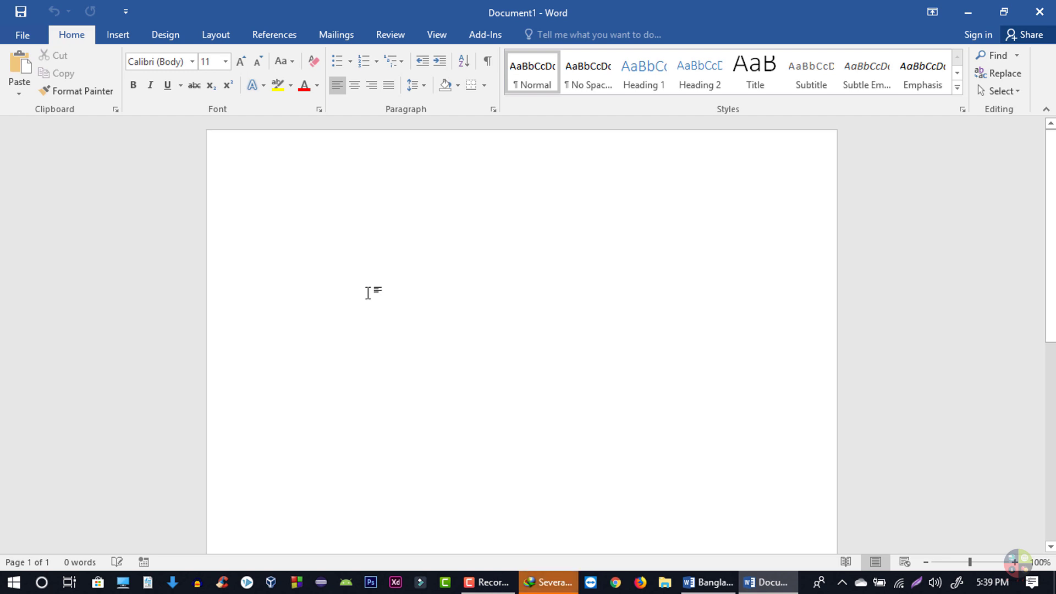
key(ctrl+v)
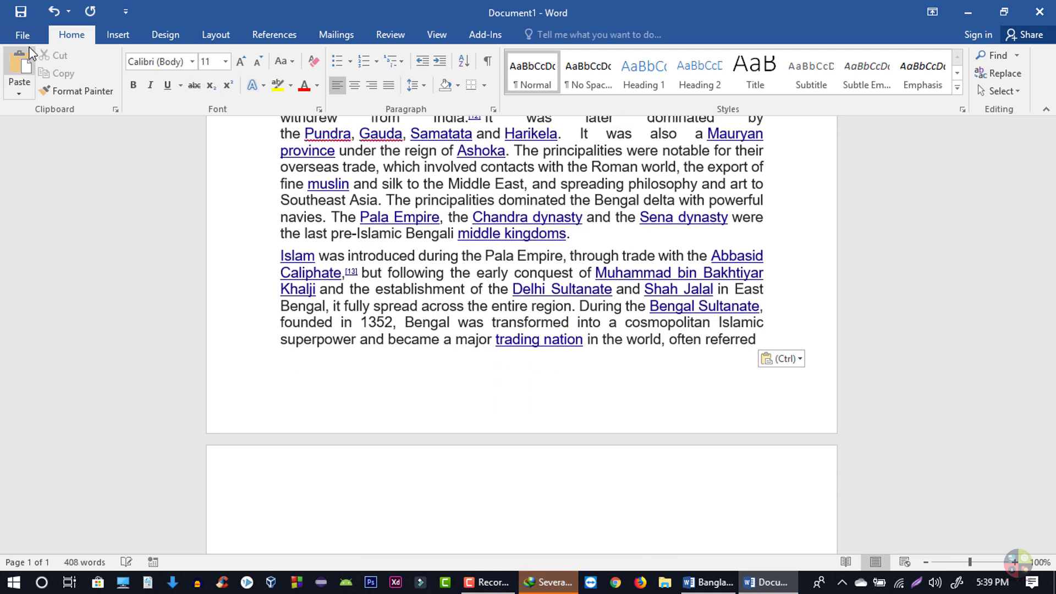
click(27, 34)
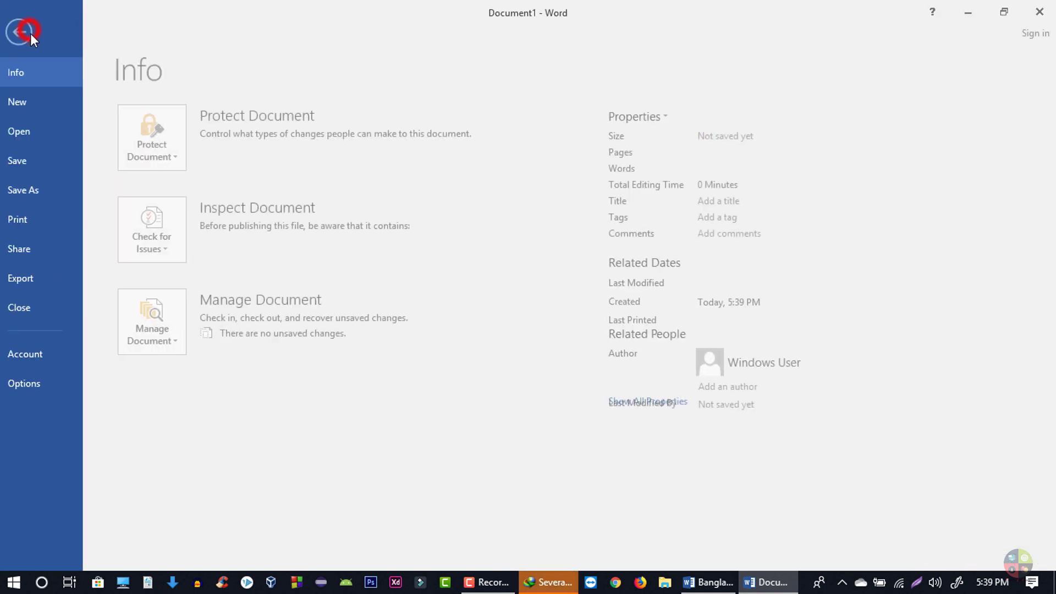
click(48, 192)
click(175, 157)
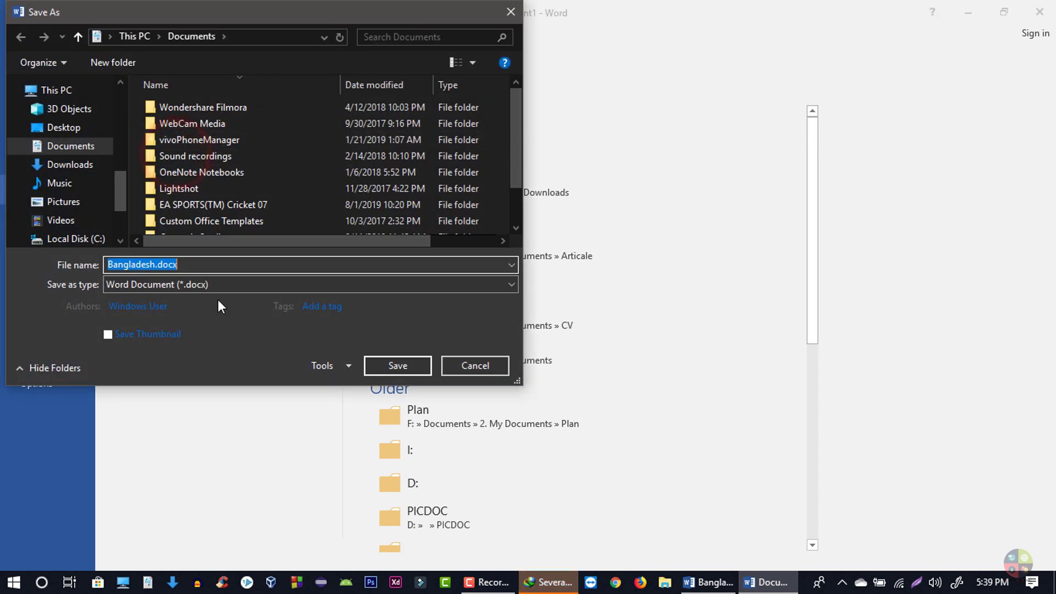
Pick PDF as the save type, cancel the save, and close the window to bring up the save prompt
click(203, 283)
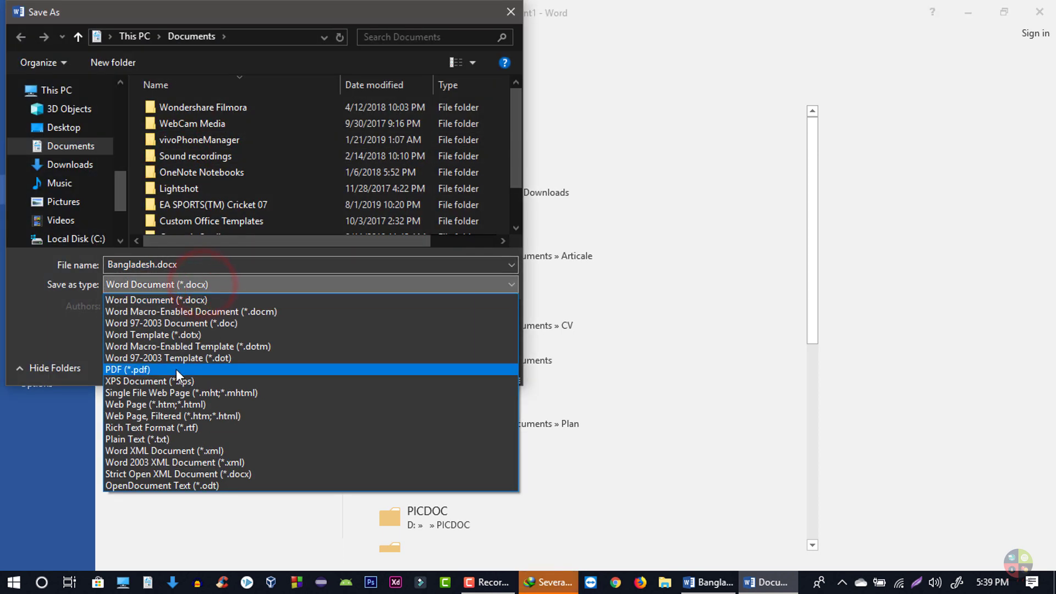
click(176, 369)
click(484, 405)
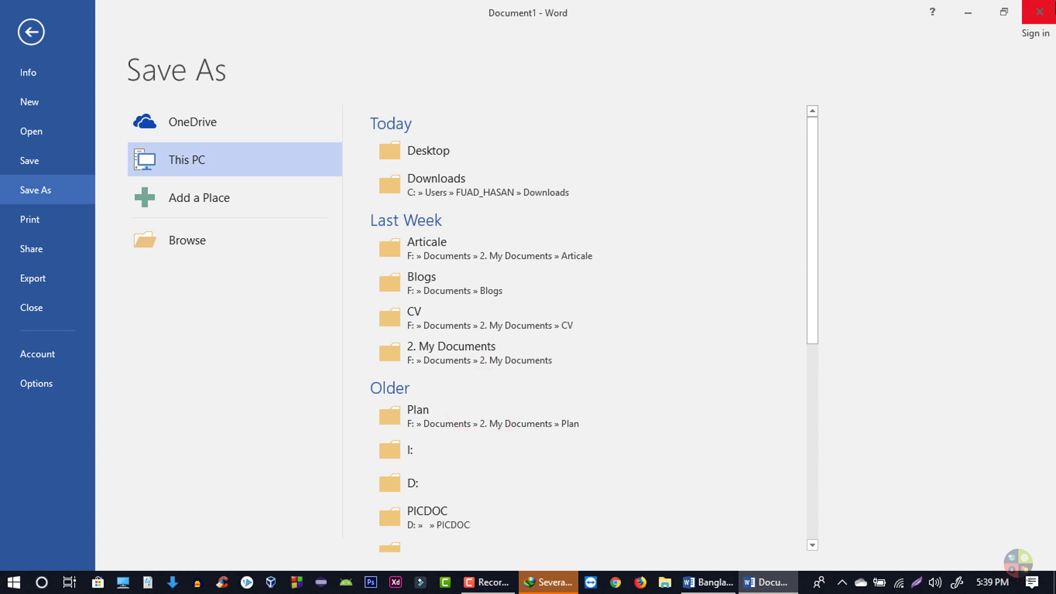
click(1039, 11)
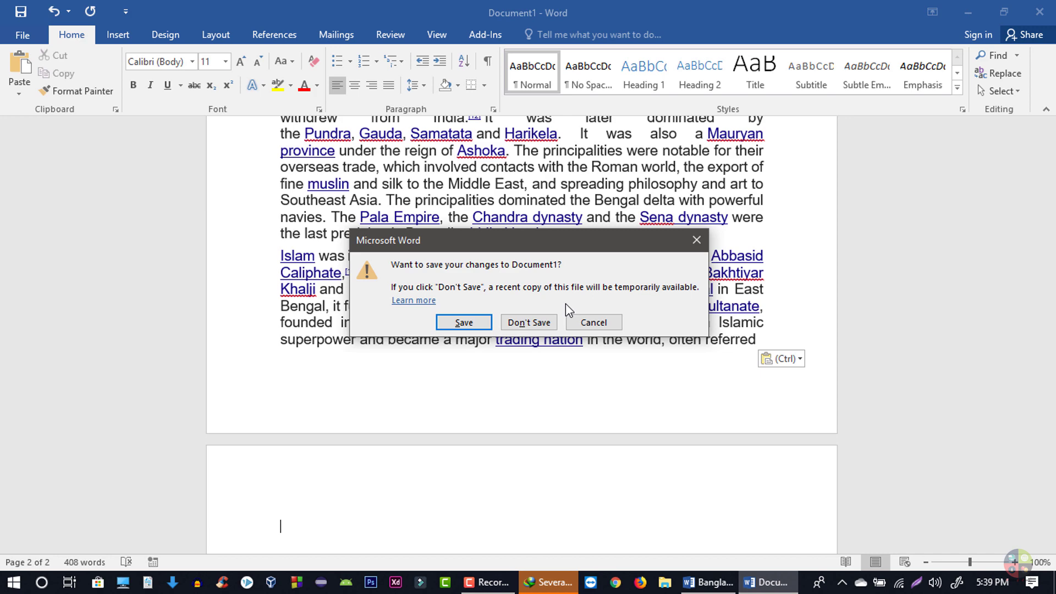
Discard the new Document1 without saving
click(599, 324)
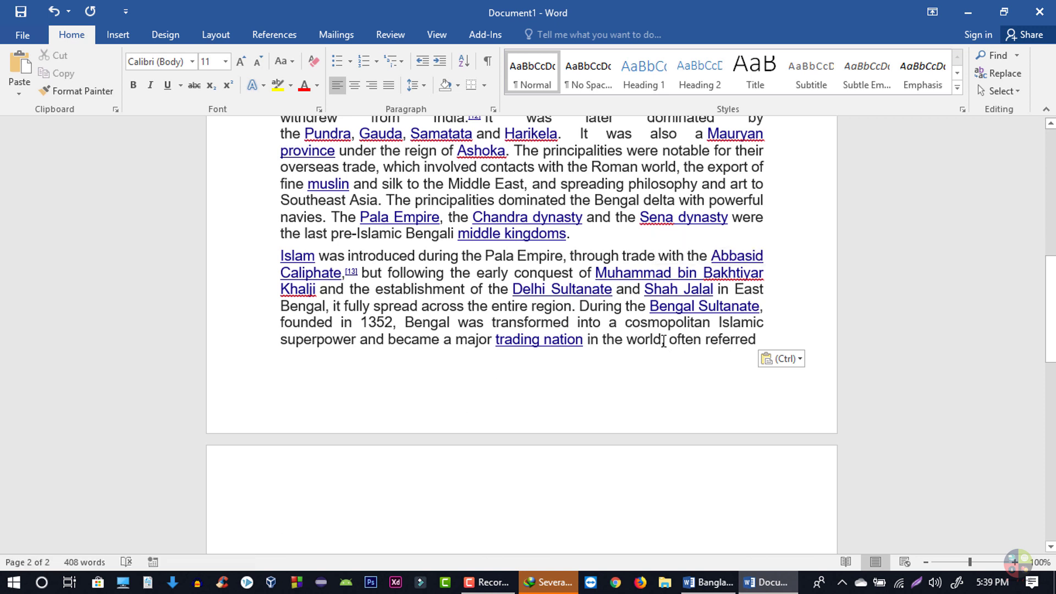
click(1040, 11)
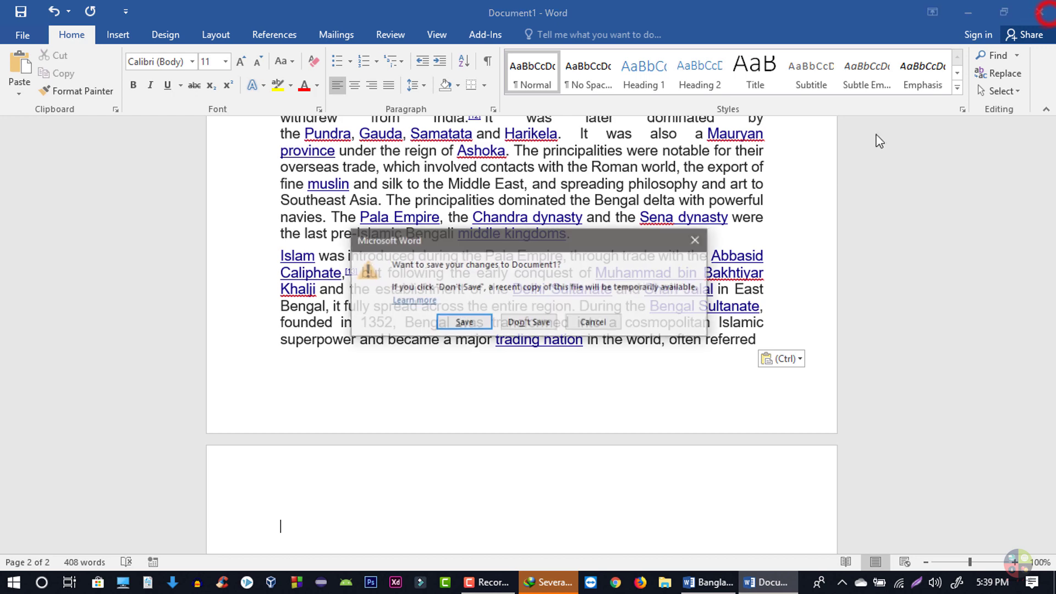
click(521, 328)
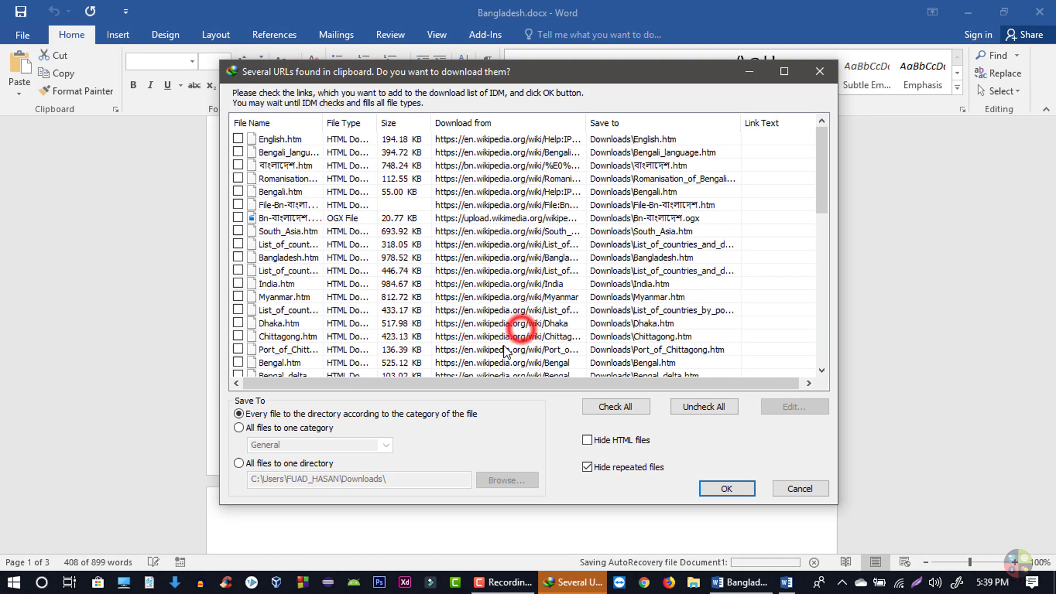
Dismiss the IDM prompt and close Bangladesh.docx without keeping the copied text
click(806, 486)
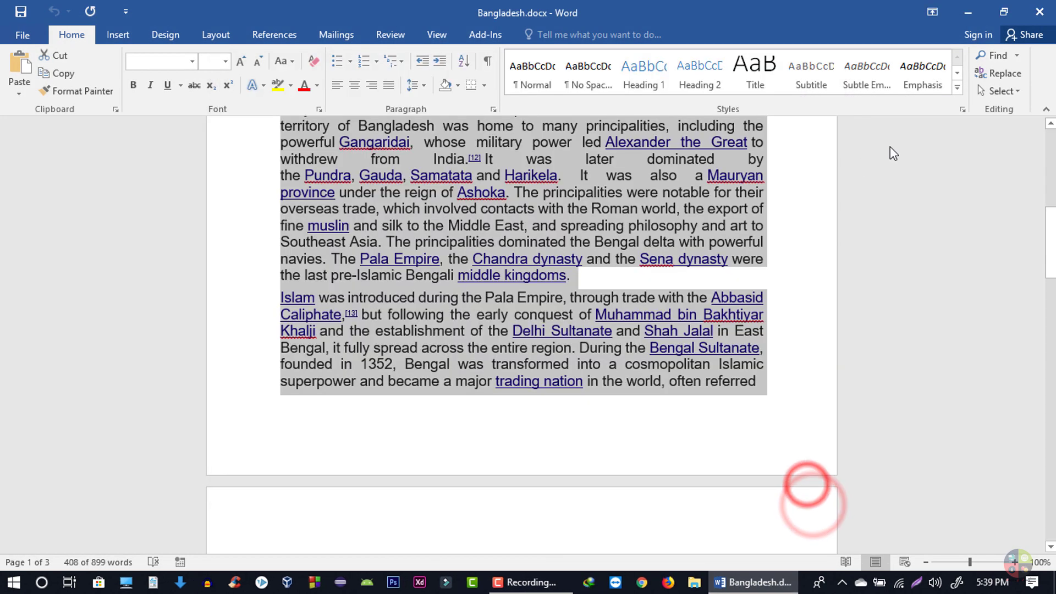
click(1039, 12)
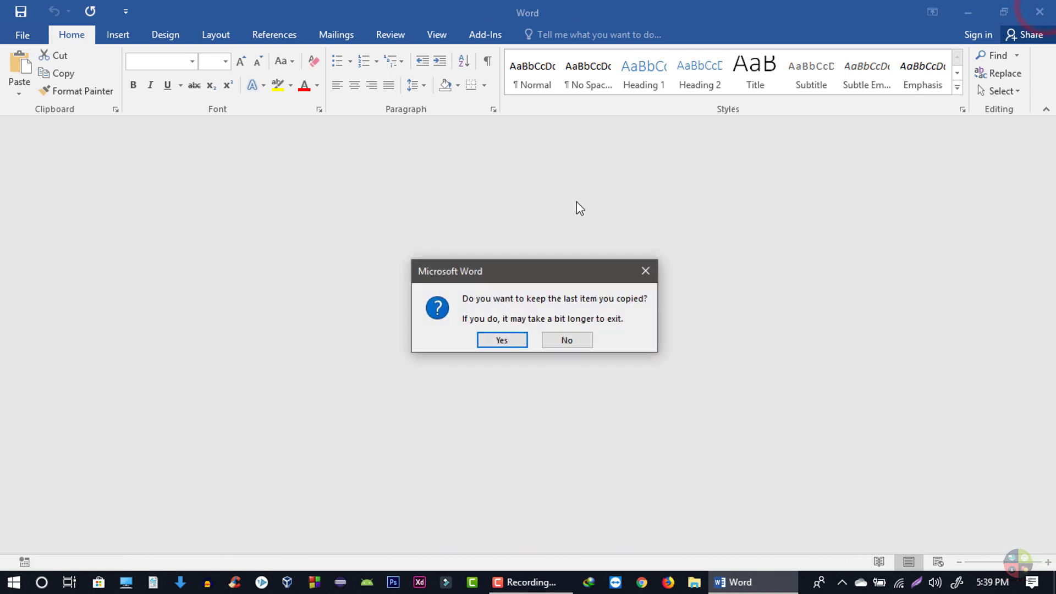
click(569, 342)
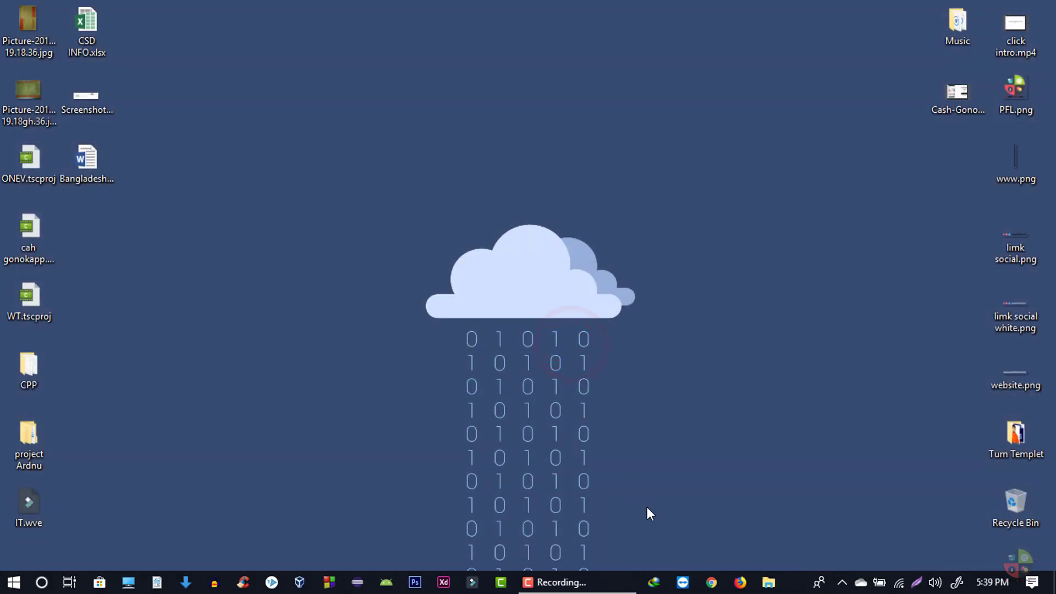
Open the DocSoSo website in Chrome
click(712, 582)
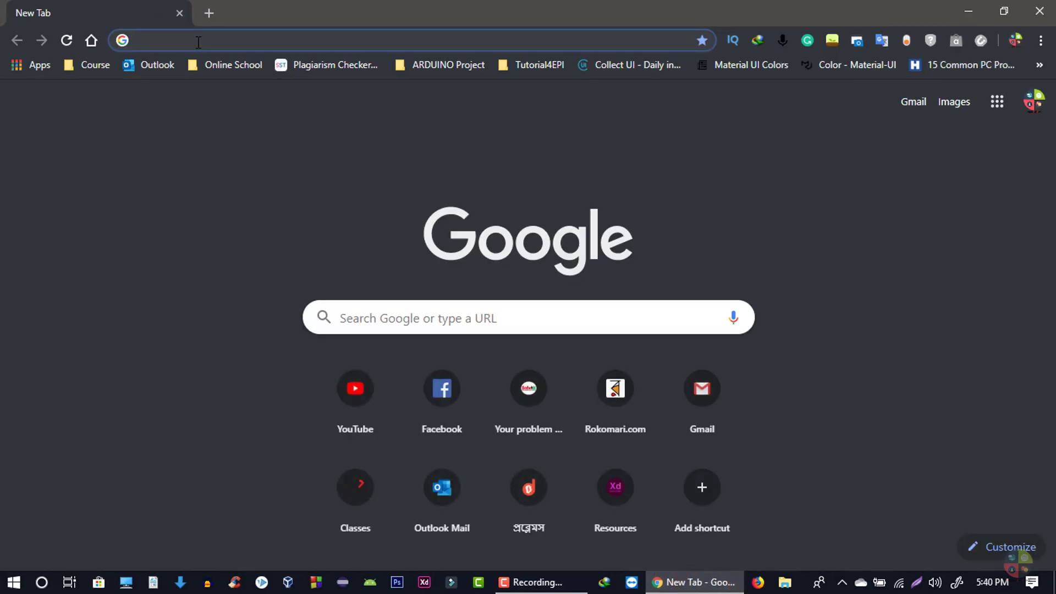
text(docs)
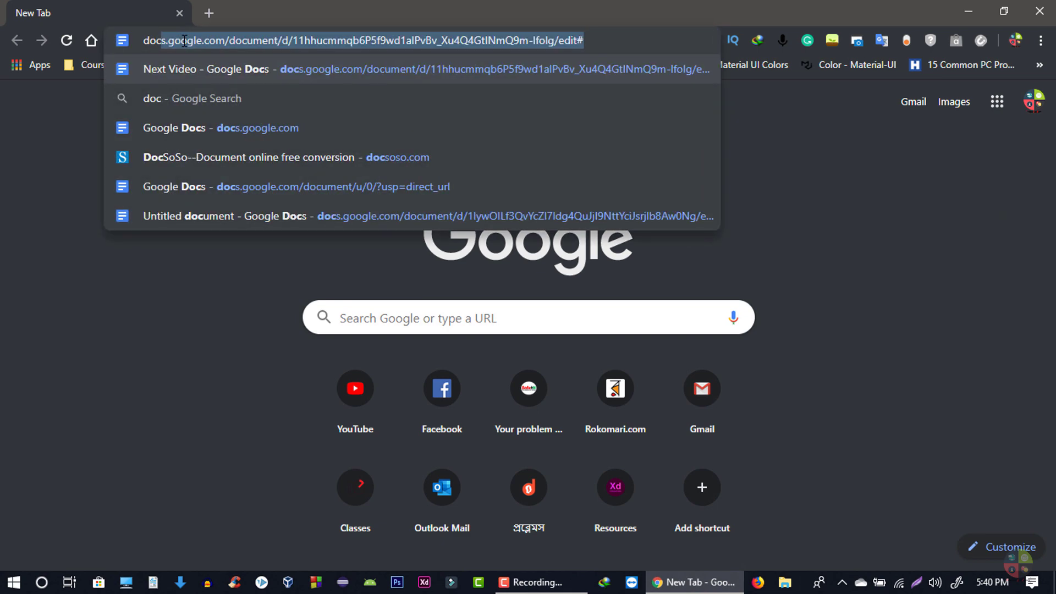
text(oso)
key(Return)
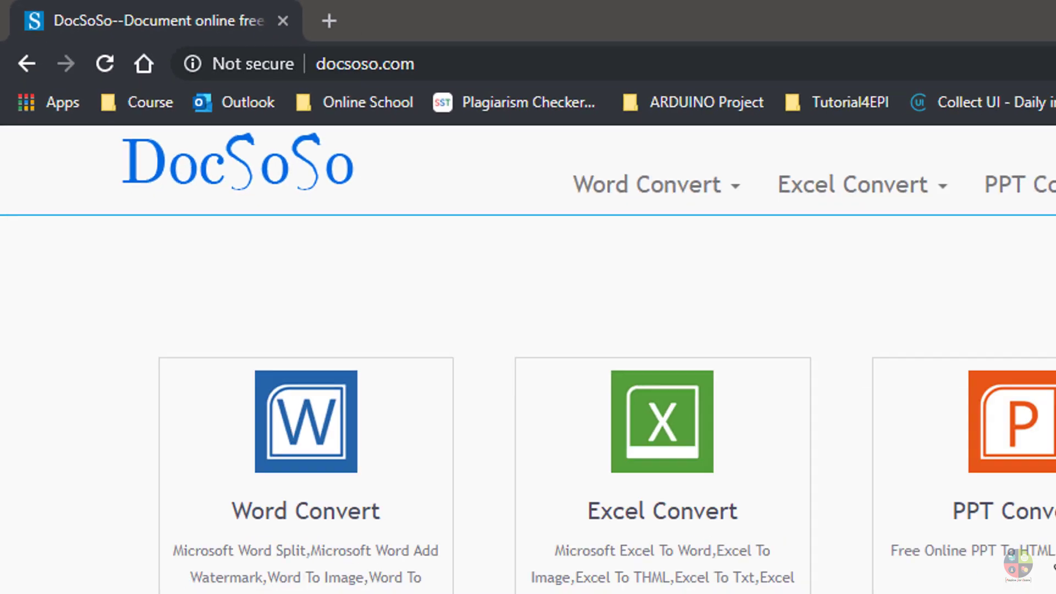
scroll(1048, 221, down, 3)
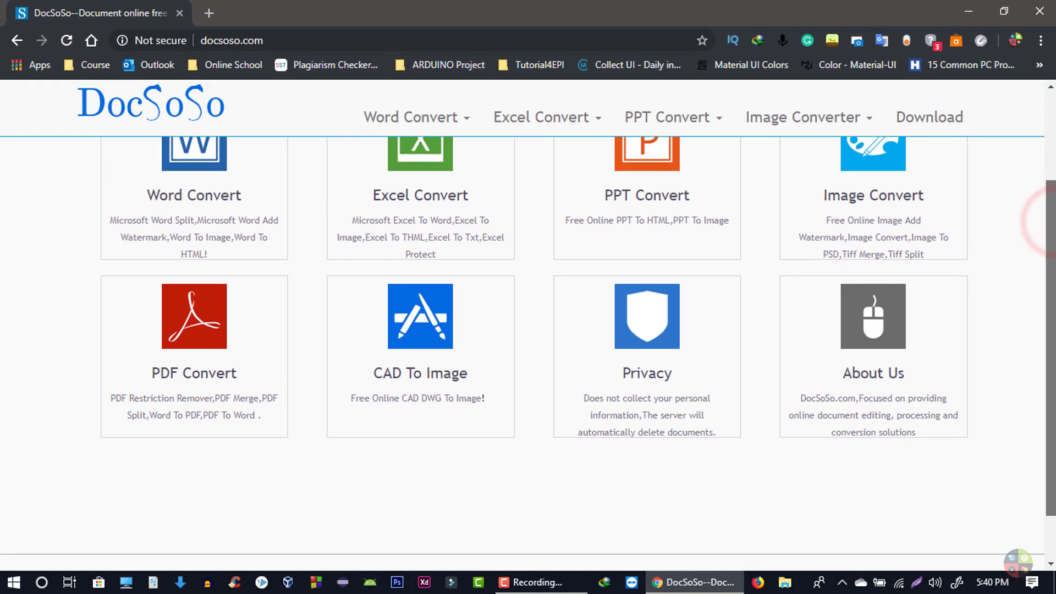
scroll(1048, 222, up, 2)
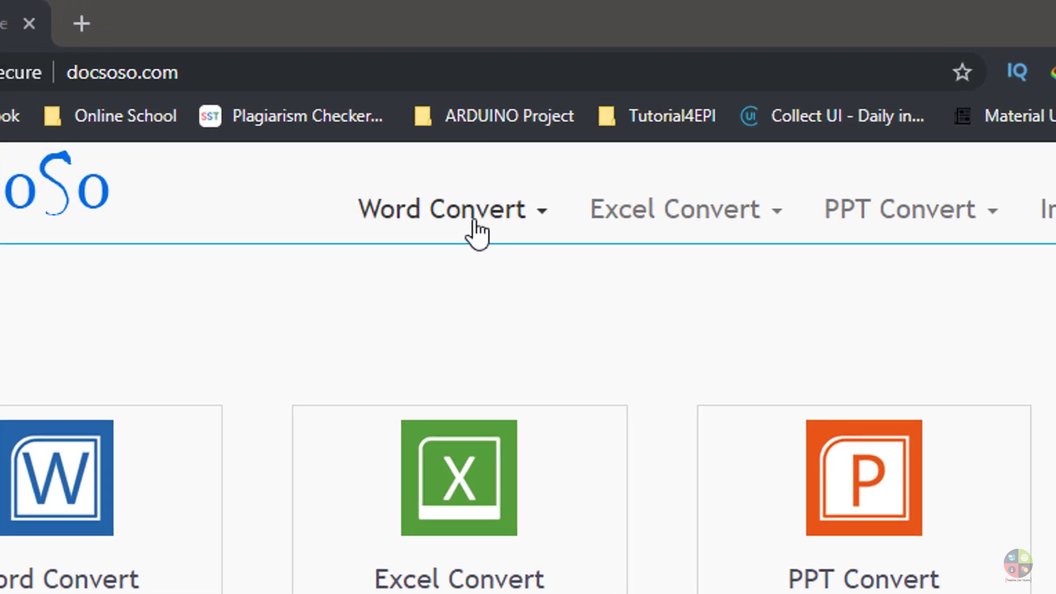
Upload Bangladesh.docx to DocSoSo's Word Split tool under Word Convert
click(446, 213)
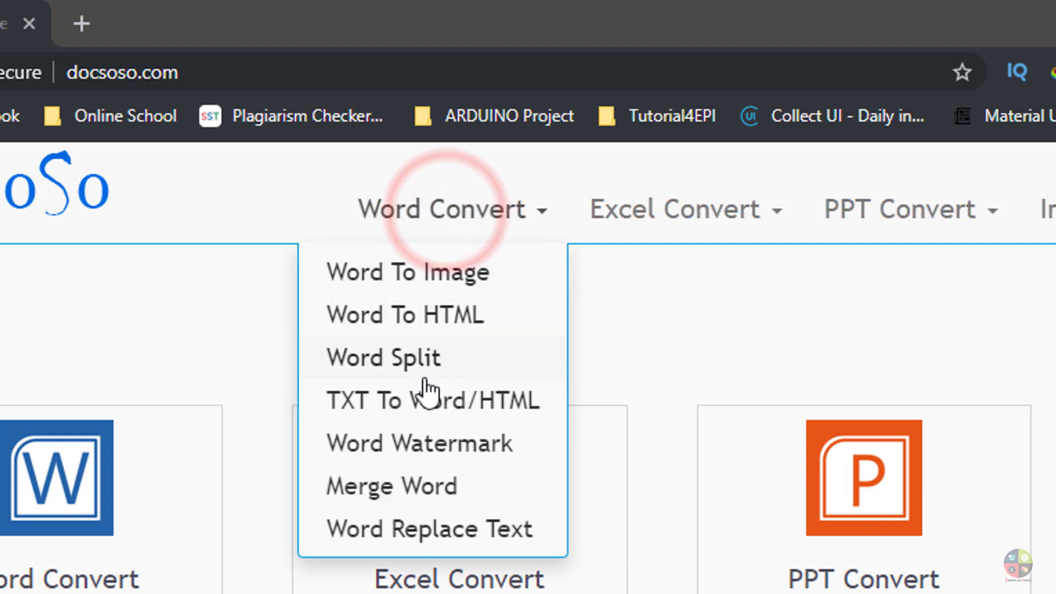
click(365, 360)
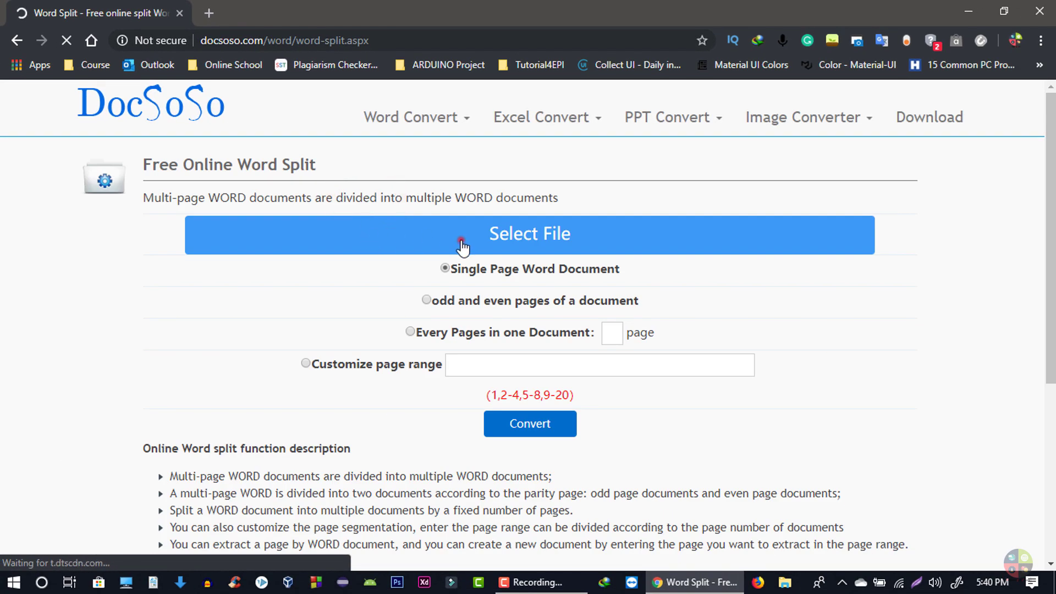
click(461, 241)
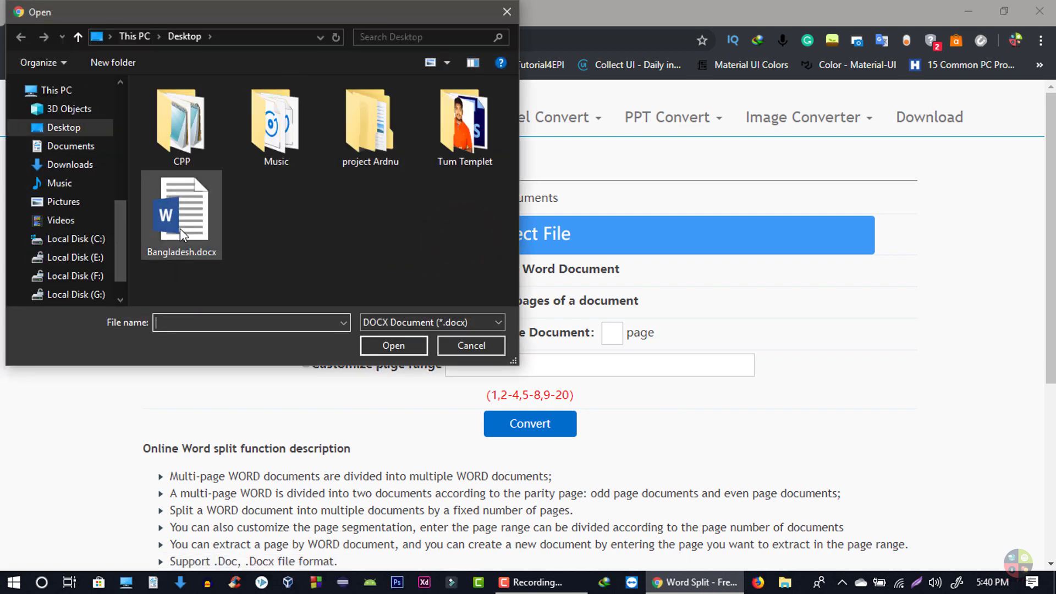
click(180, 231)
click(396, 348)
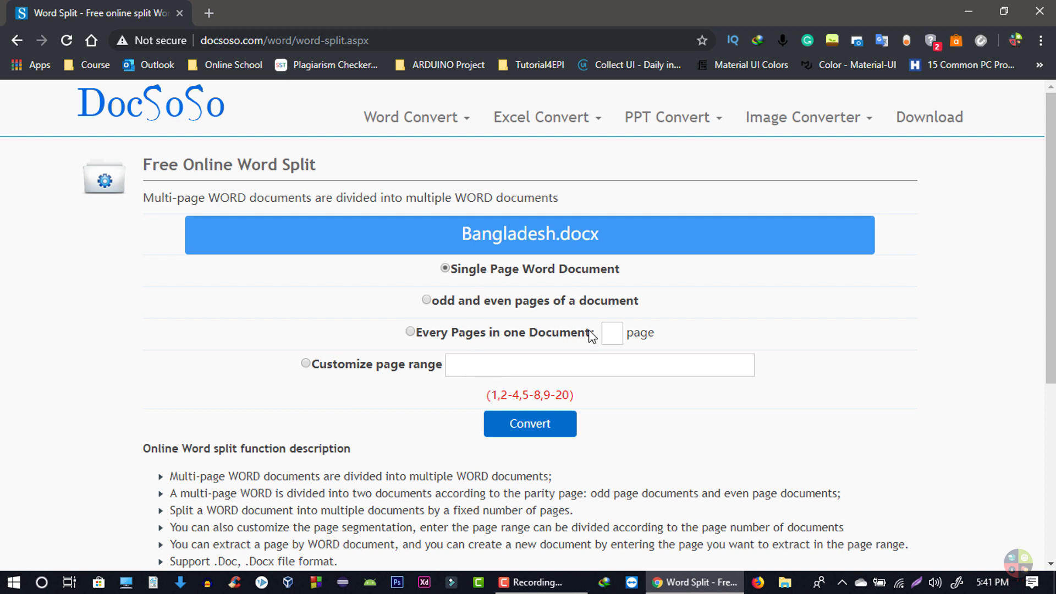
Split Bangladesh.docx into single pages and download all three split files
click(540, 425)
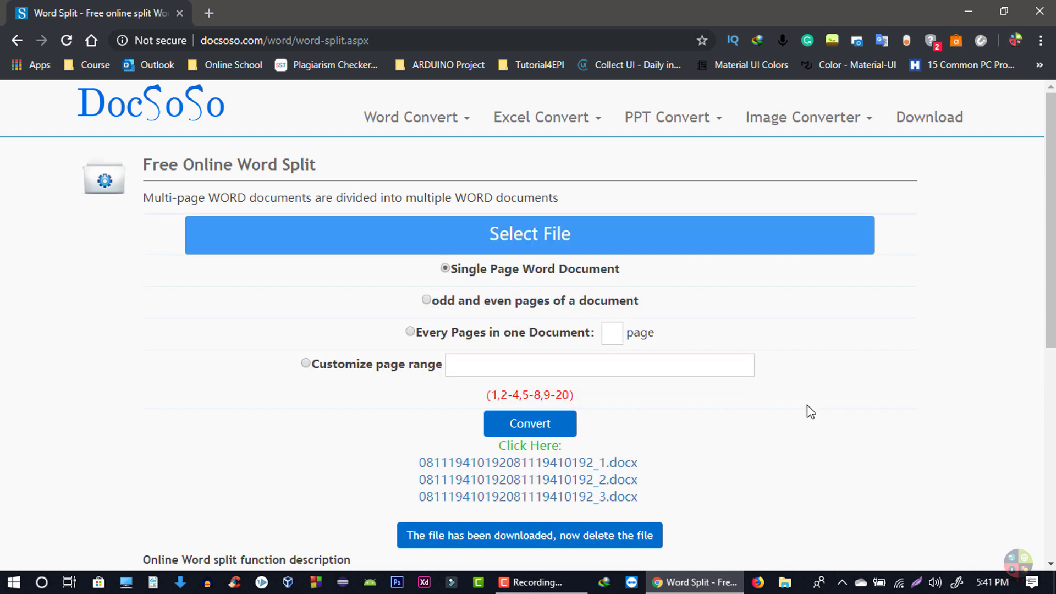
drag(1050, 124, 1050, 165)
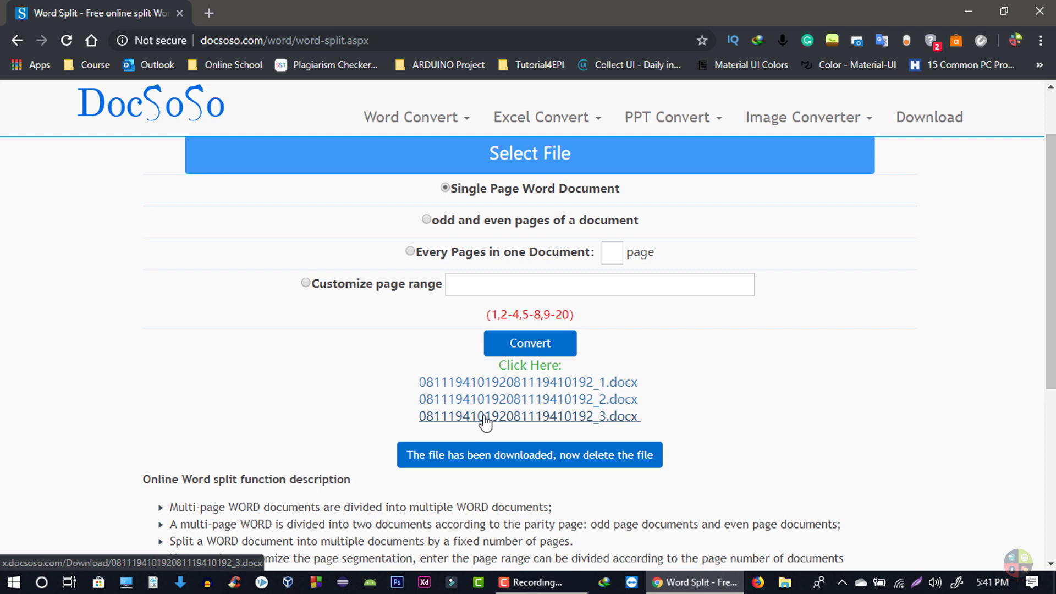
click(490, 385)
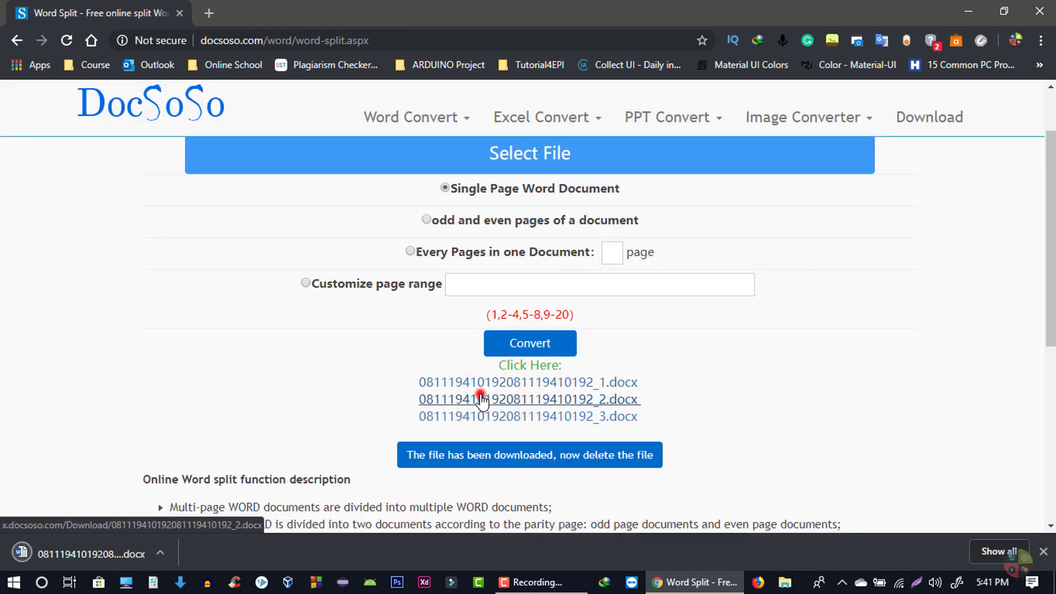
click(477, 399)
click(561, 416)
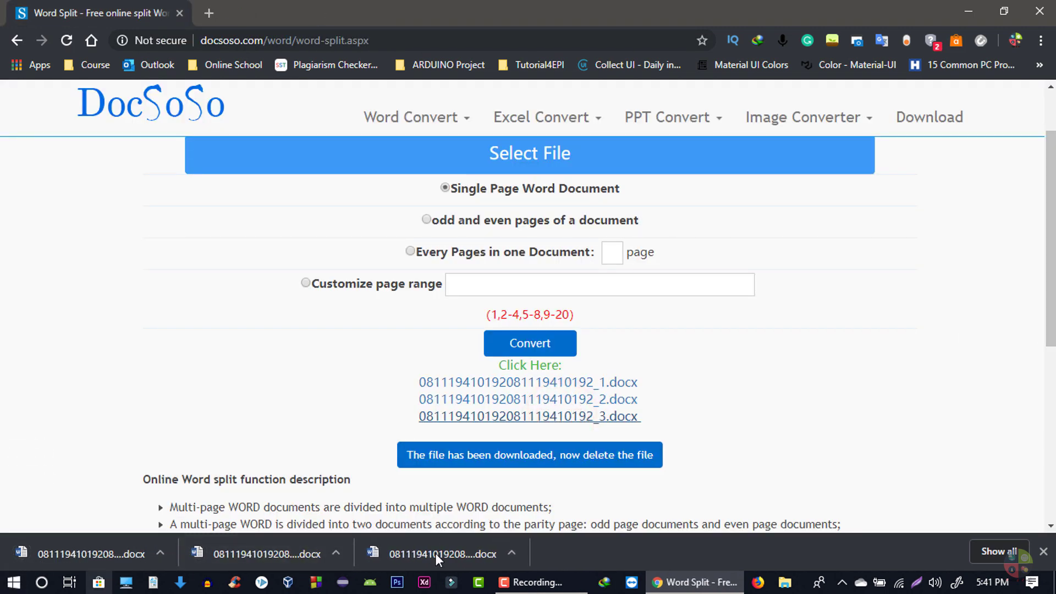
Open the first split part, the _1.docx file, from its download folder
click(512, 552)
click(544, 506)
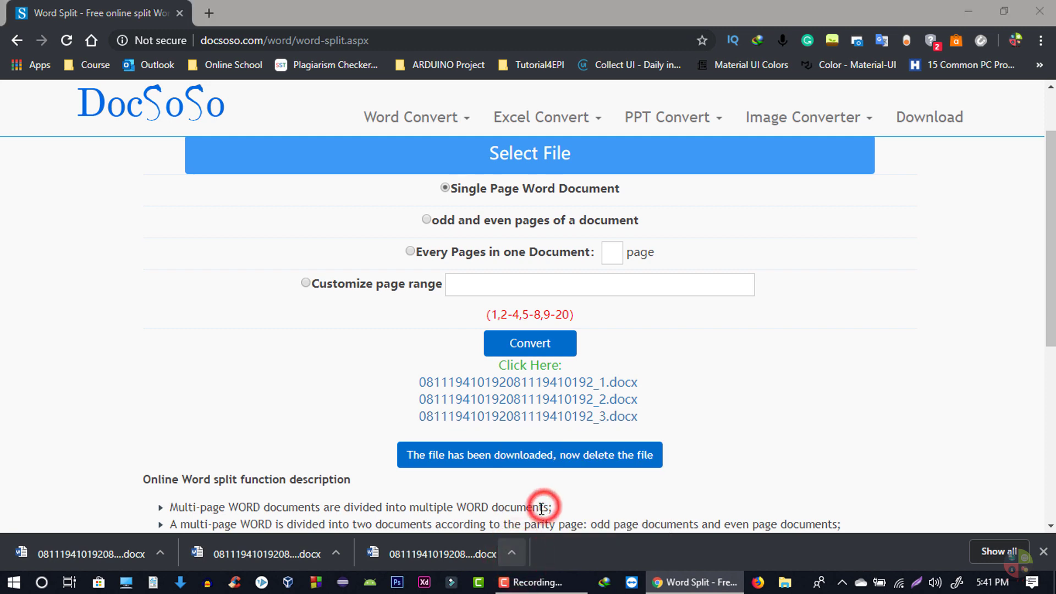
double_click(492, 184)
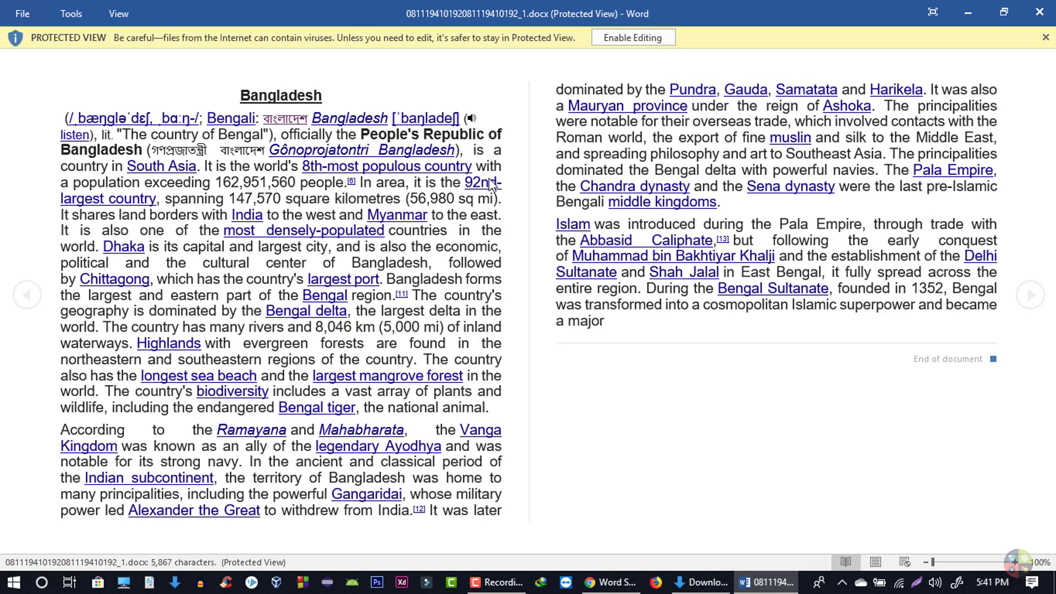
Enable editing on the first split part, review it, close it, and open _2.docx
click(628, 35)
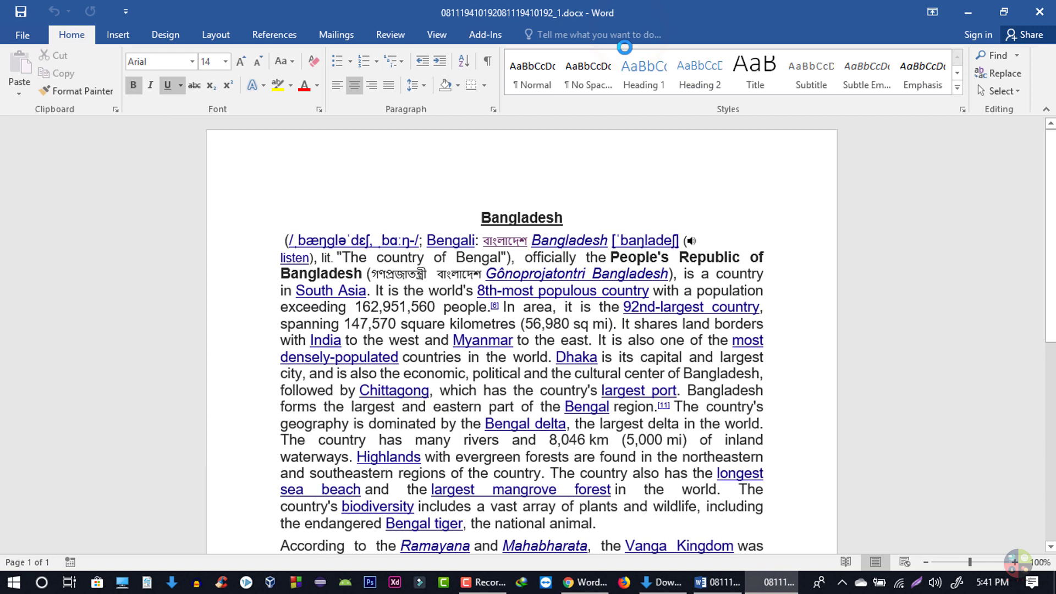
drag(1050, 190, 1051, 274)
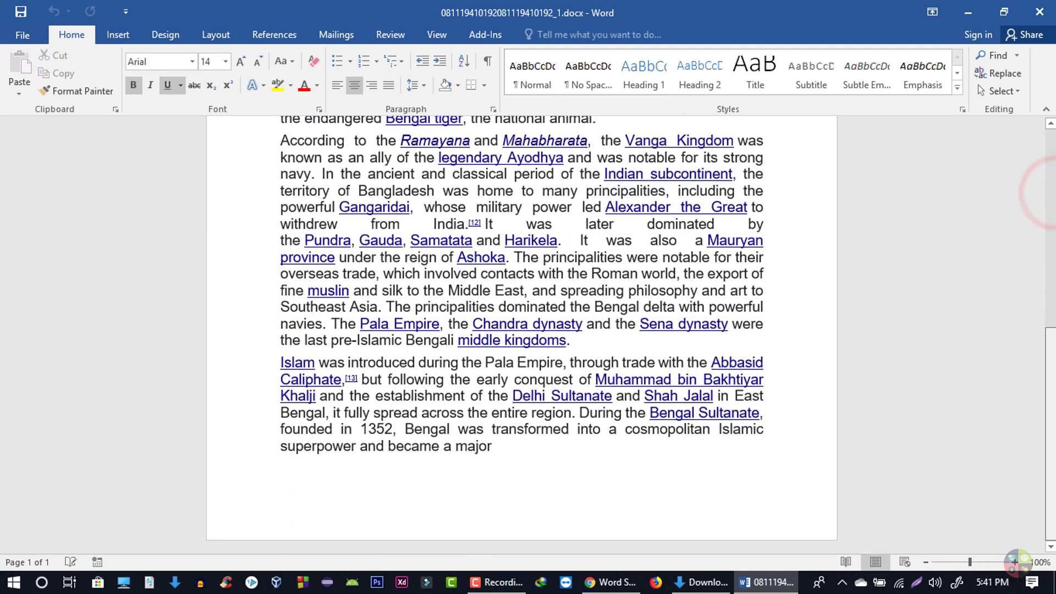
click(1038, 11)
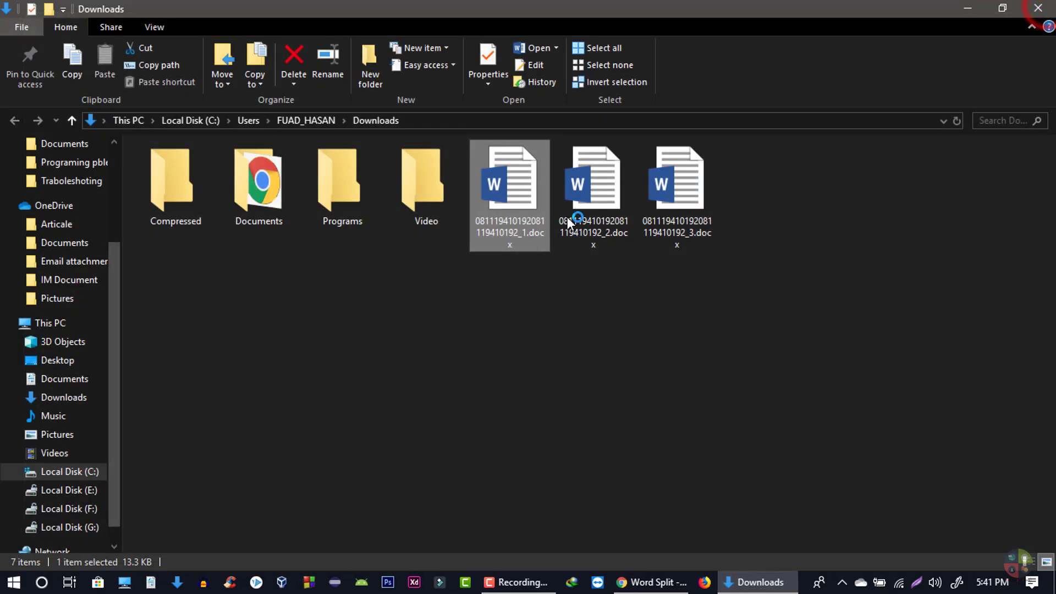
click(589, 206)
double_click(590, 206)
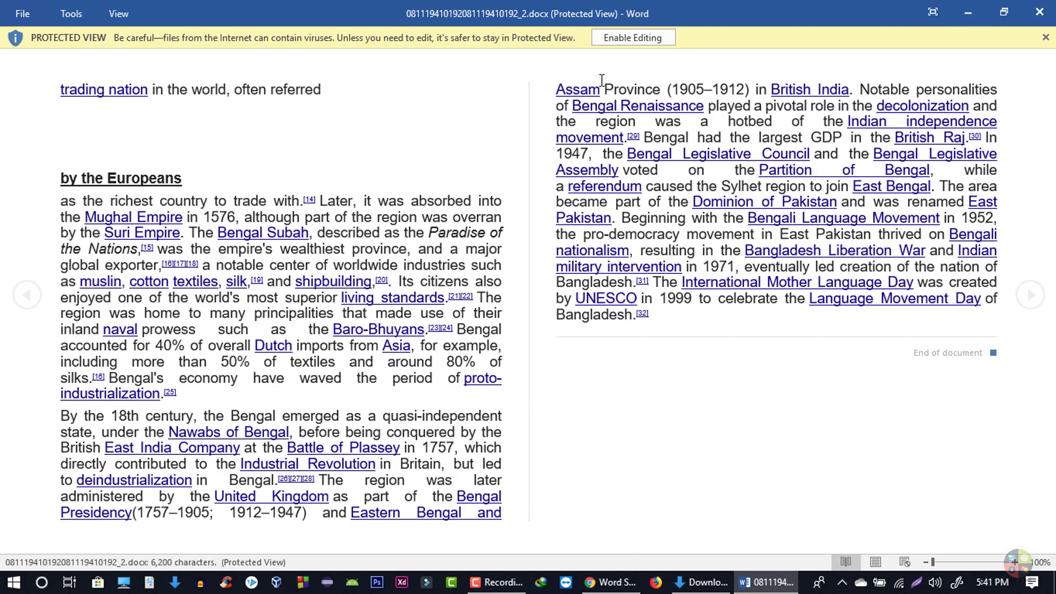
Enable editing on the second part, look over the Save As file types, cancel, and close Word
click(620, 37)
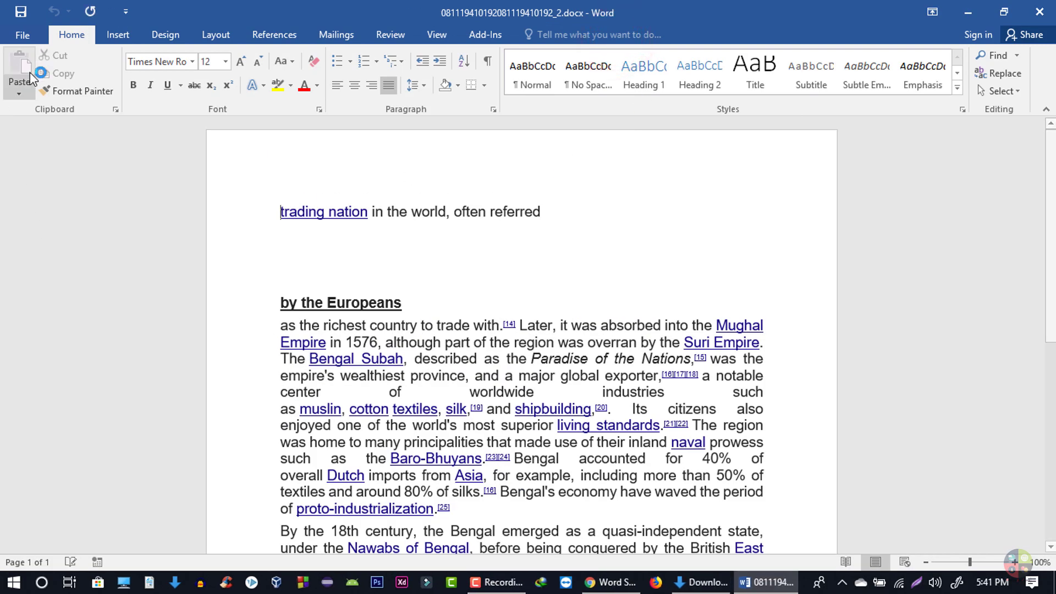
click(24, 35)
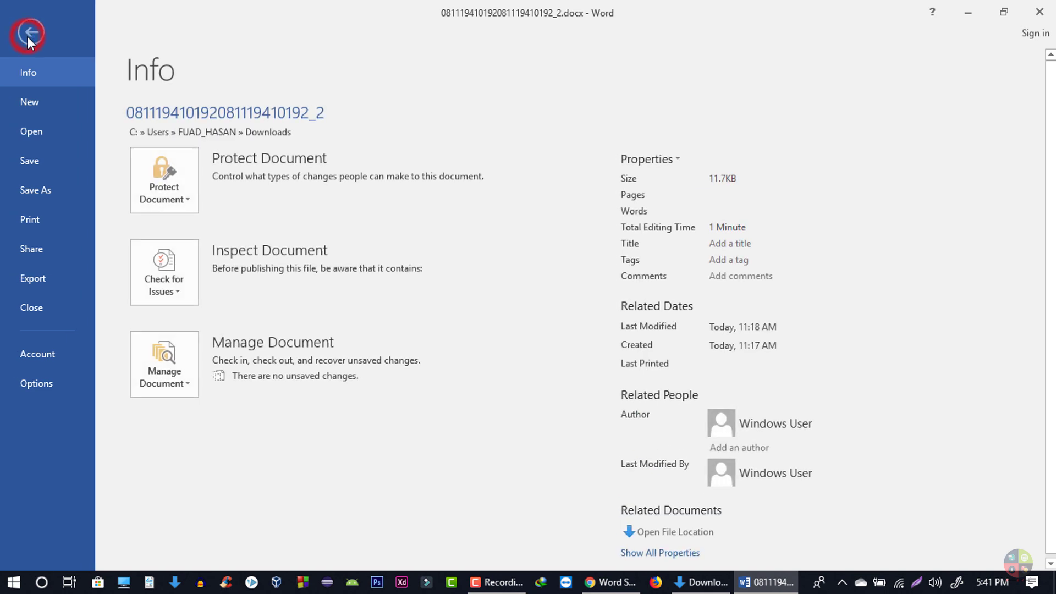
click(44, 181)
click(184, 157)
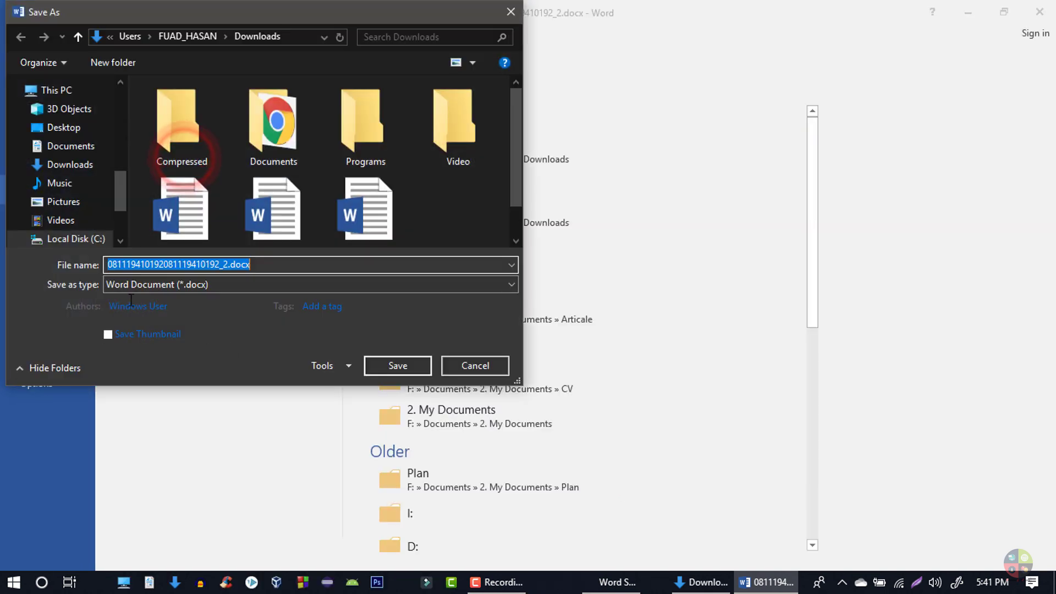
click(239, 282)
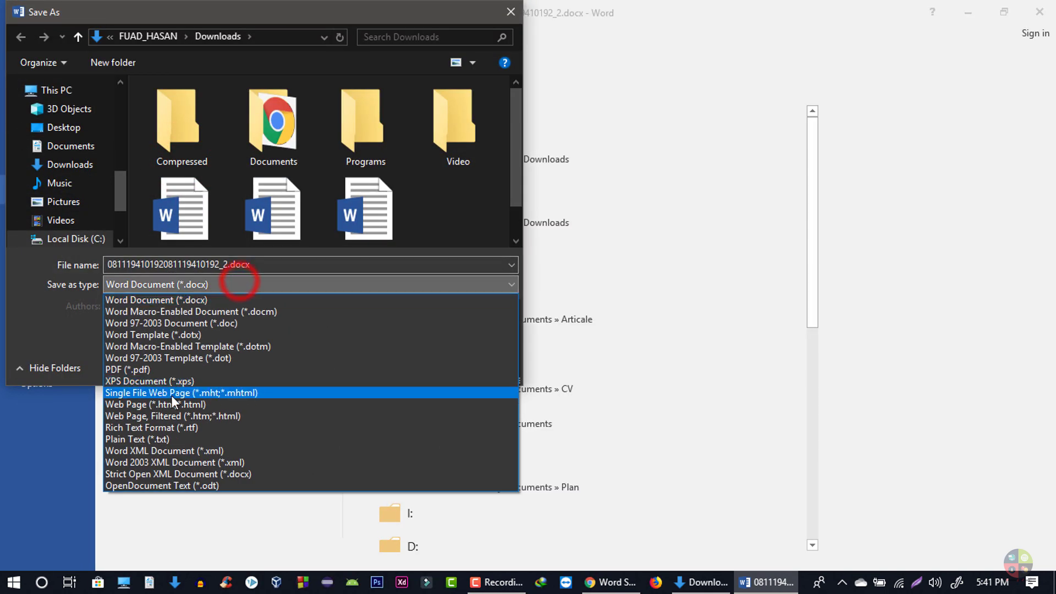
click(513, 147)
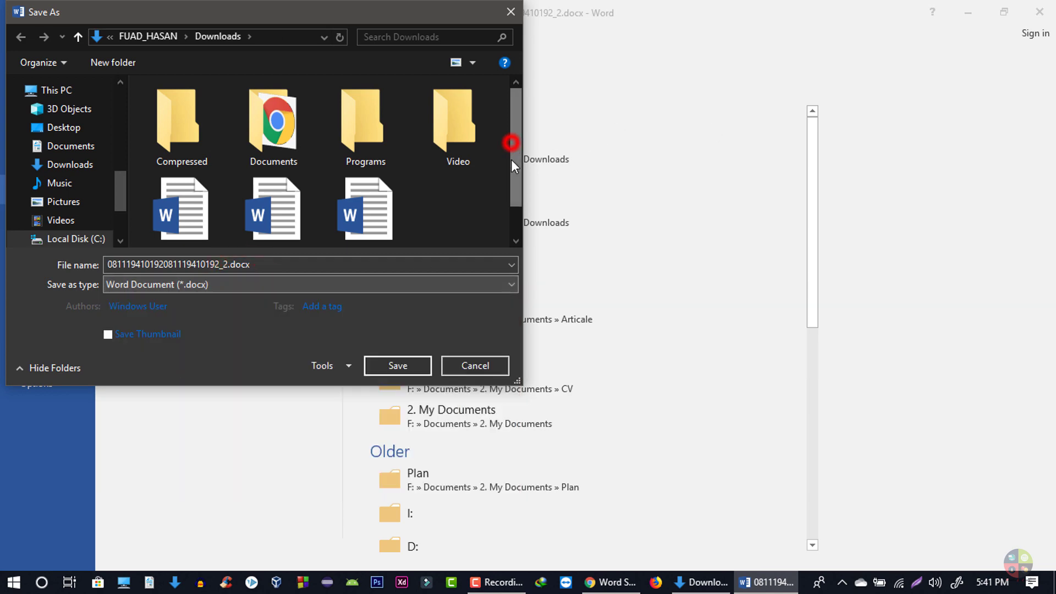
click(472, 364)
click(1050, 8)
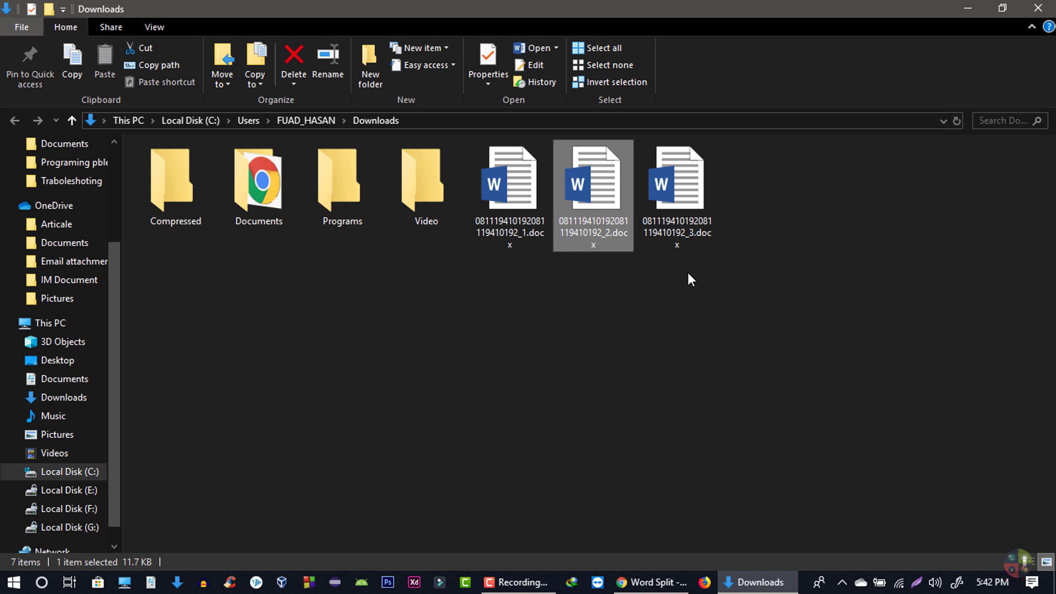
Close Explorer and Chrome, reopen Bangladesh.docx from the desktop, and view its File info (22.4KB, 899 words)
click(1038, 7)
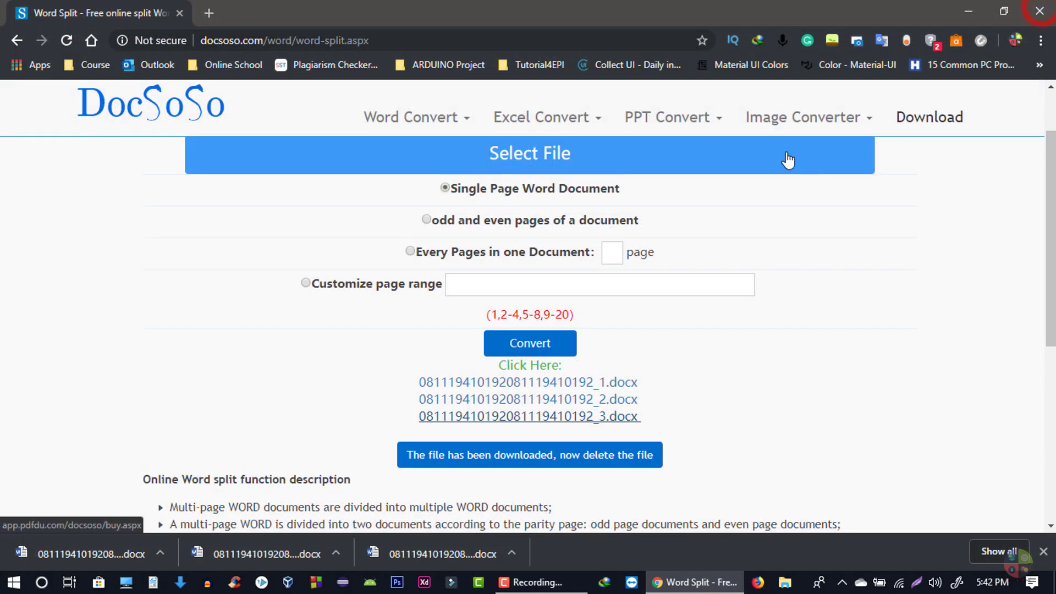
click(1037, 8)
double_click(91, 159)
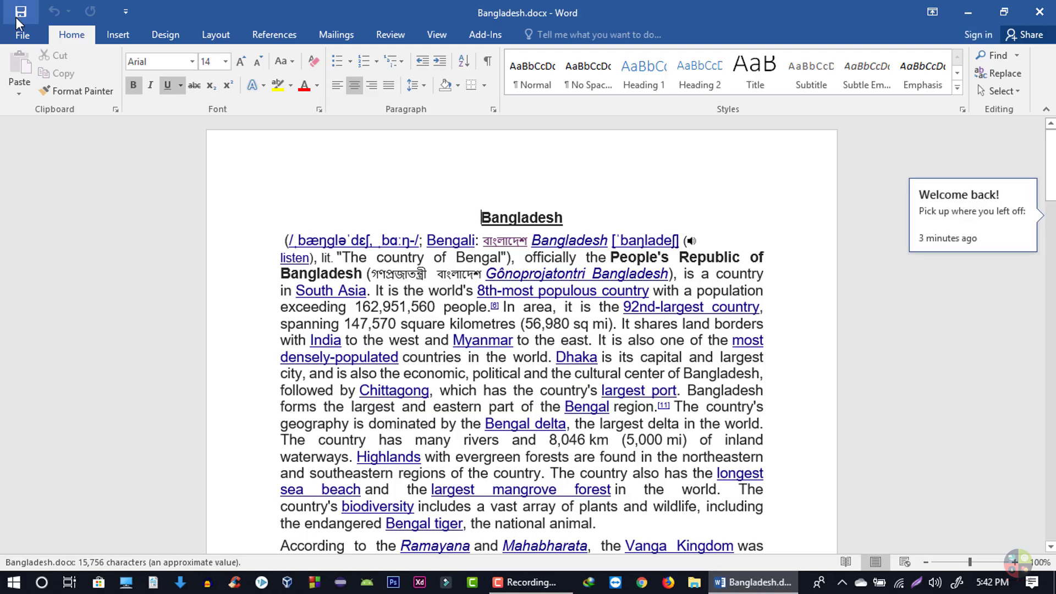
click(22, 35)
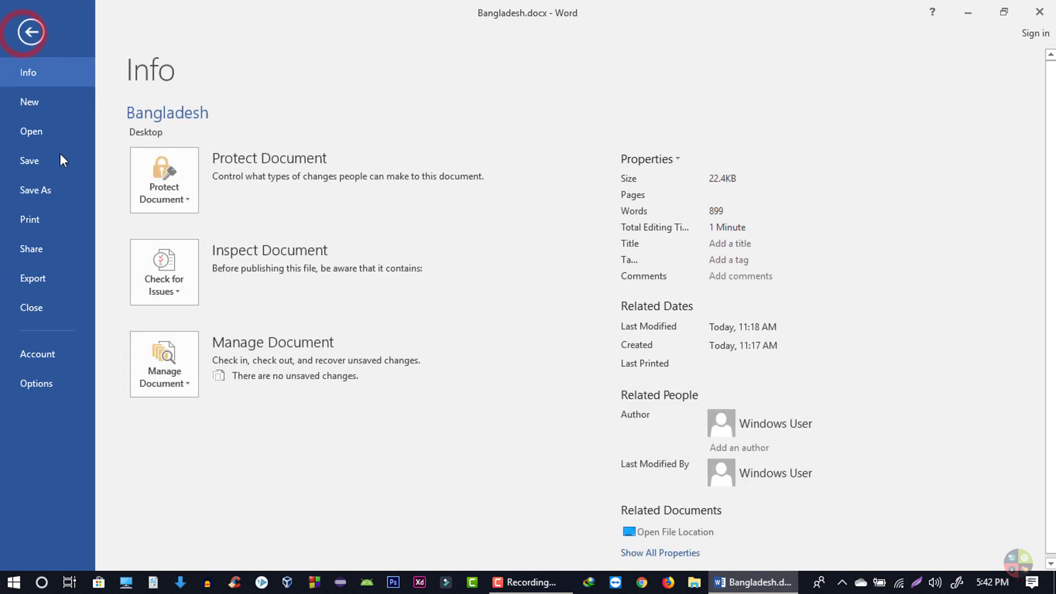
Save the document as Bangladesh.pdf (PDF type) on the Desktop, opening it after publishing
click(51, 182)
double_click(147, 161)
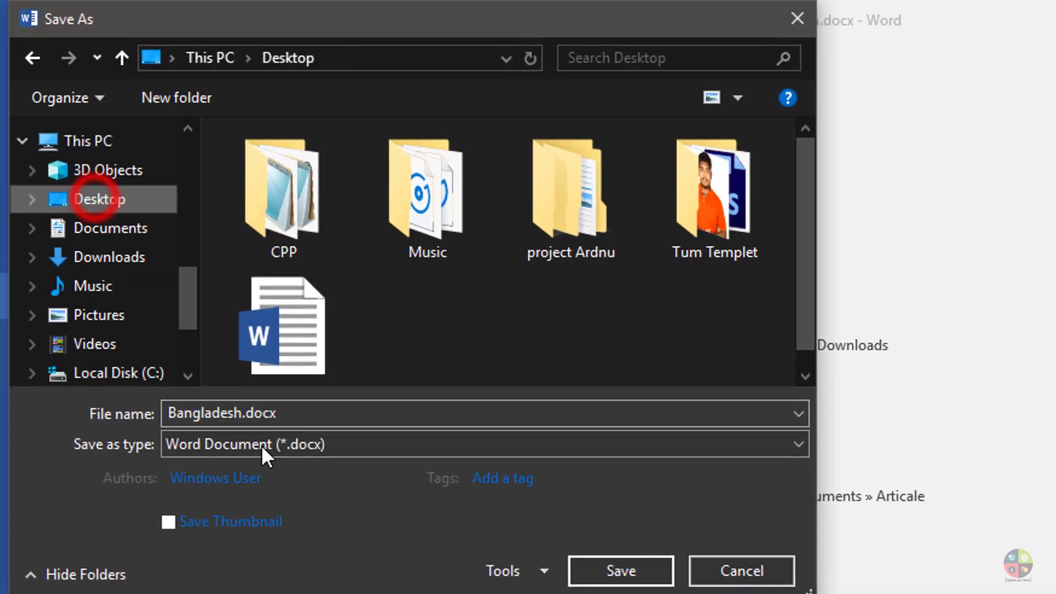
click(262, 444)
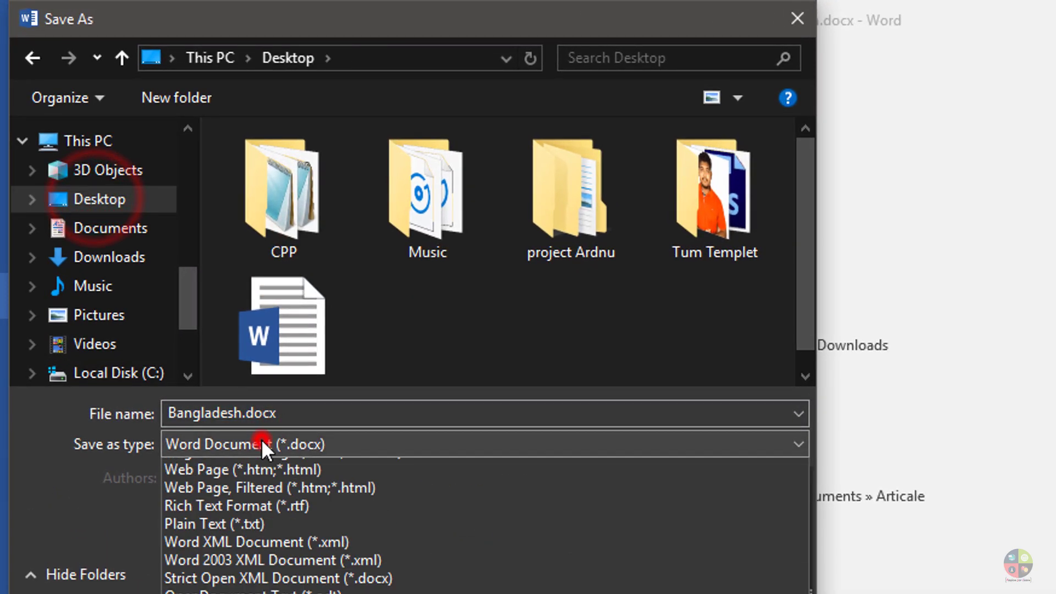
click(231, 576)
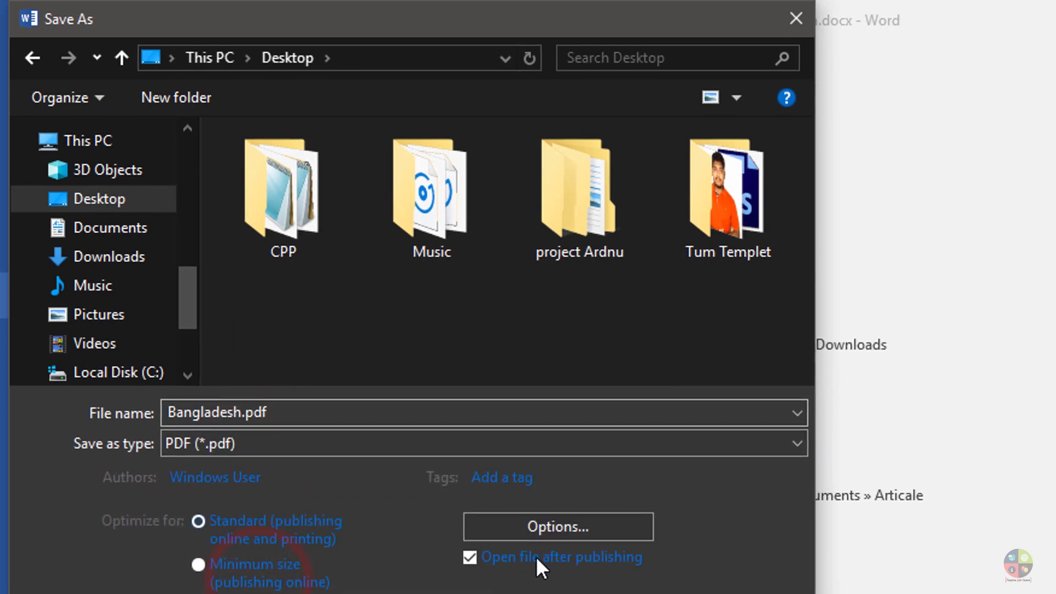
click(47, 165)
click(548, 558)
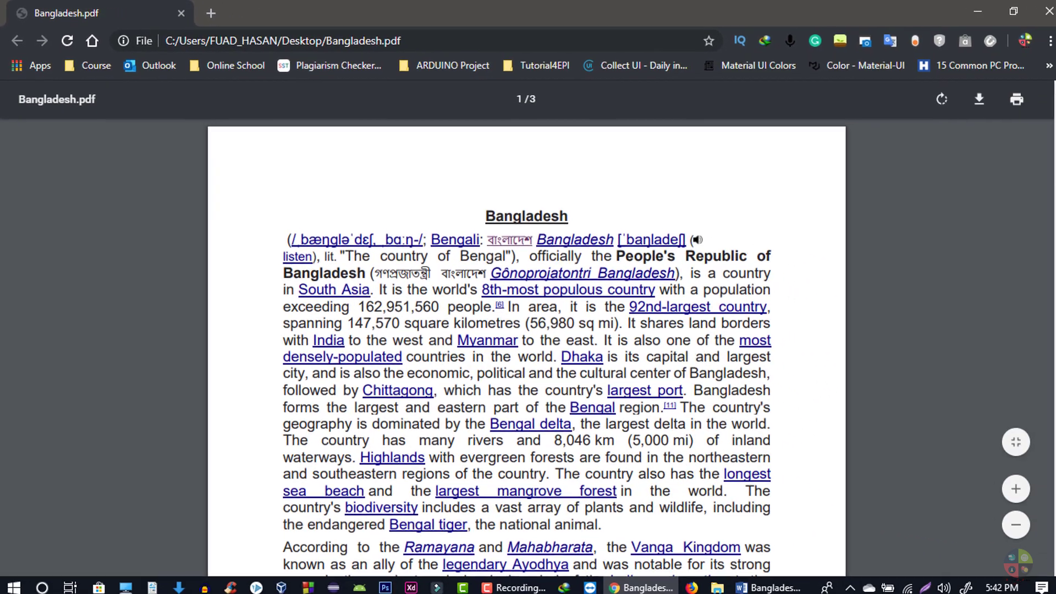
Look through the three pages of Bangladesh.pdf and close the preview
scroll(1037, 517, down, 5)
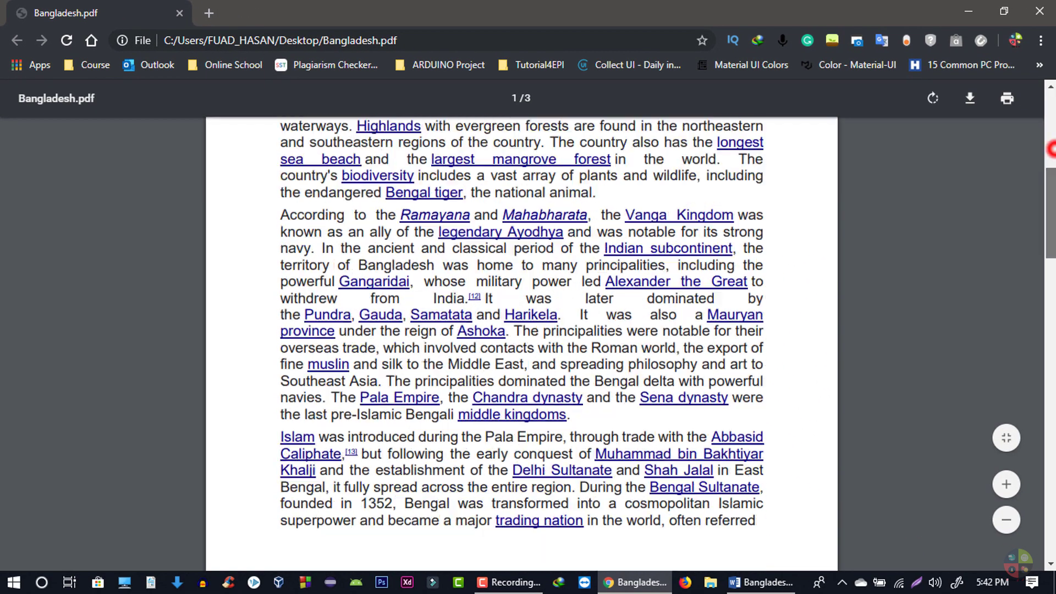
scroll(1038, 517, down, 10)
scroll(1039, 517, up, 10)
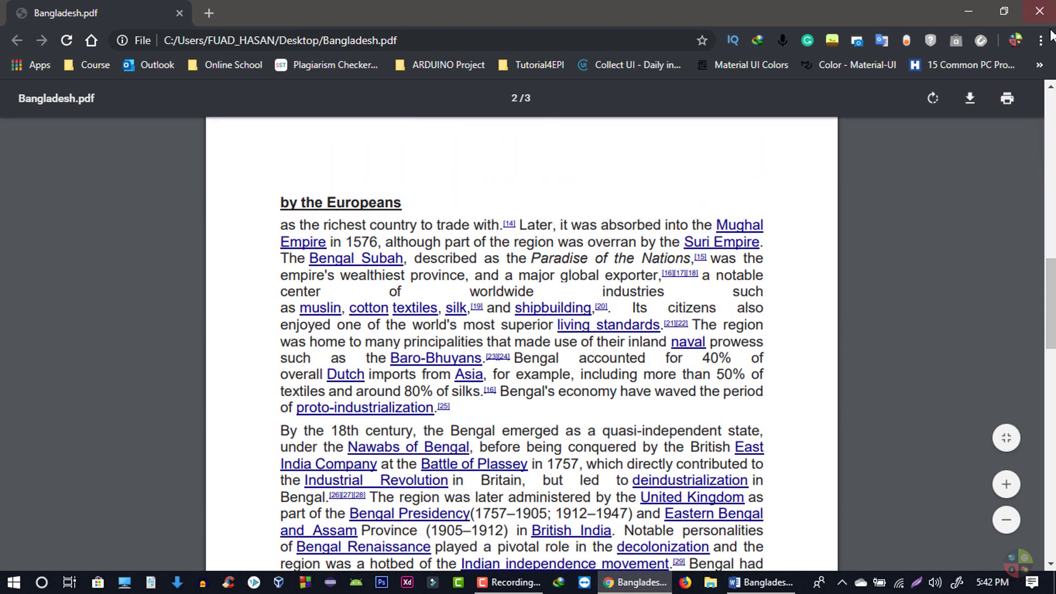
click(1039, 11)
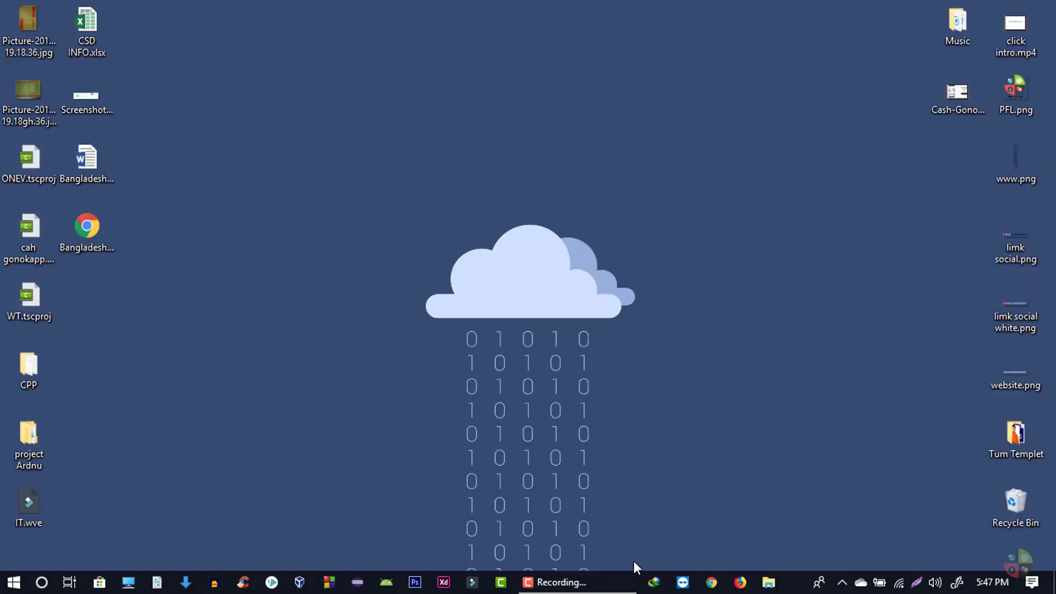
click(711, 582)
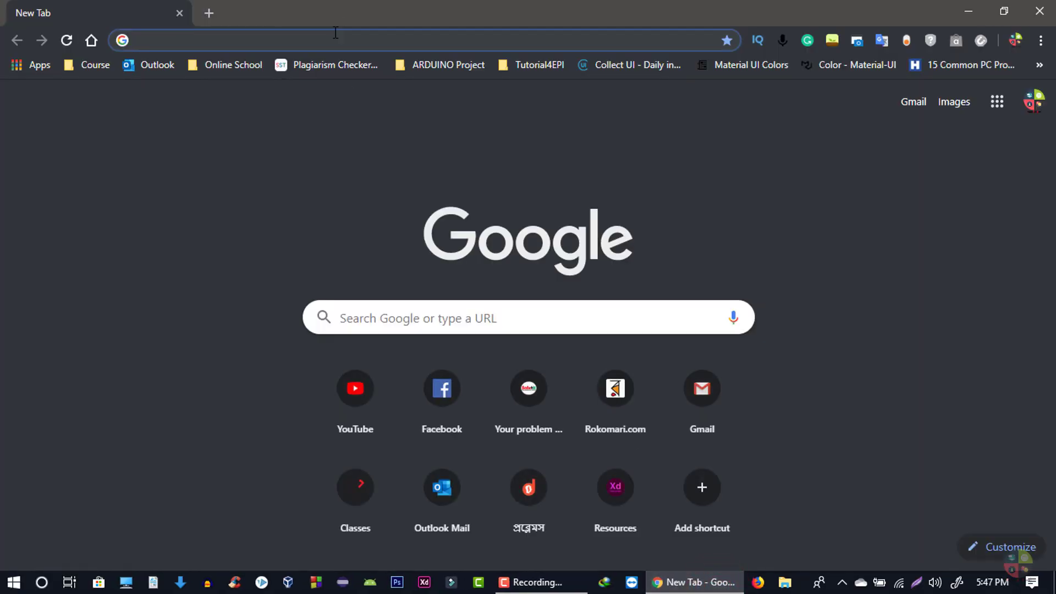
text(https://smallpdf.com/split-pdf)
key(Return)
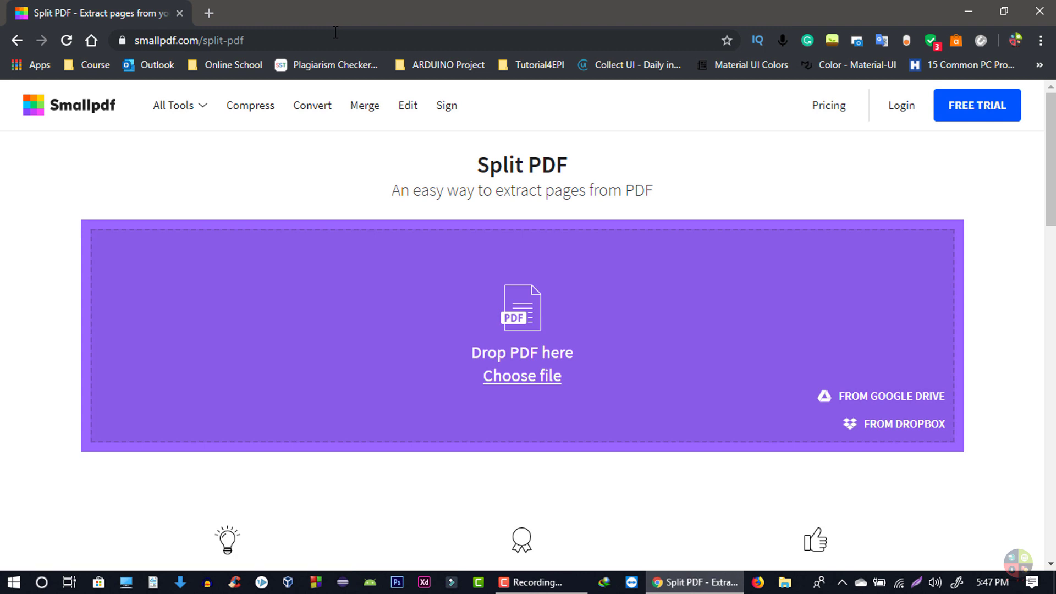
Upload Bangladesh.pdf from the desktop to Smallpdf's Split PDF tool
click(490, 361)
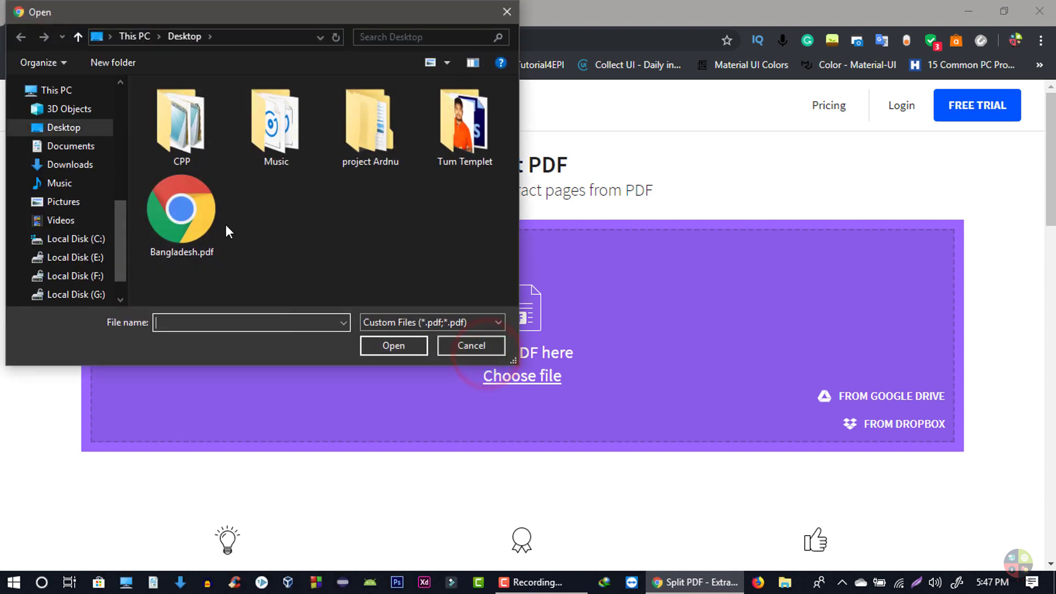
click(209, 223)
double_click(209, 223)
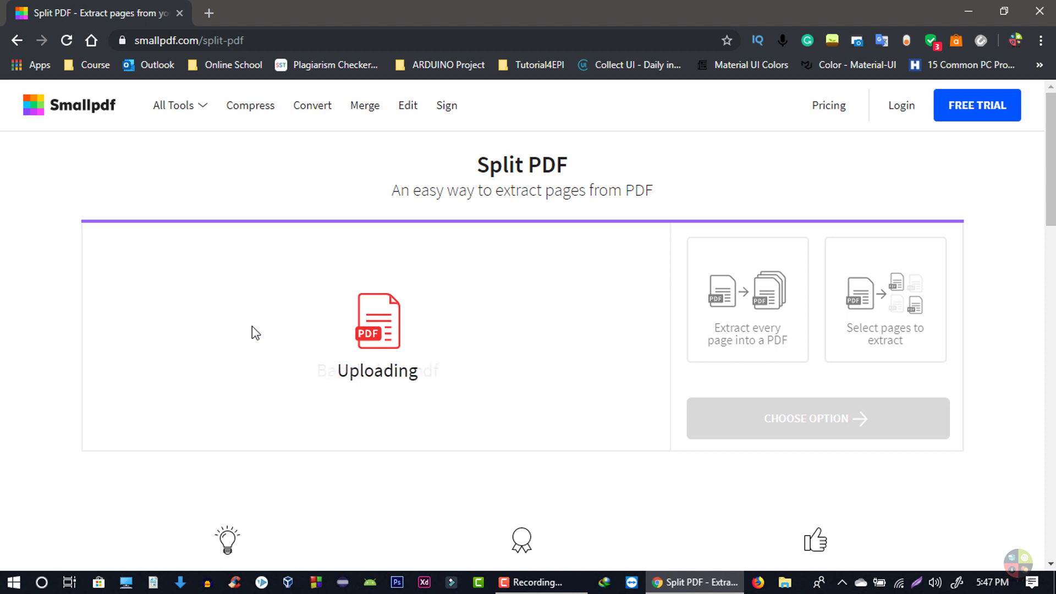
Extract every page into its own PDF and reach the Bangladesh-pages.zip download
click(750, 357)
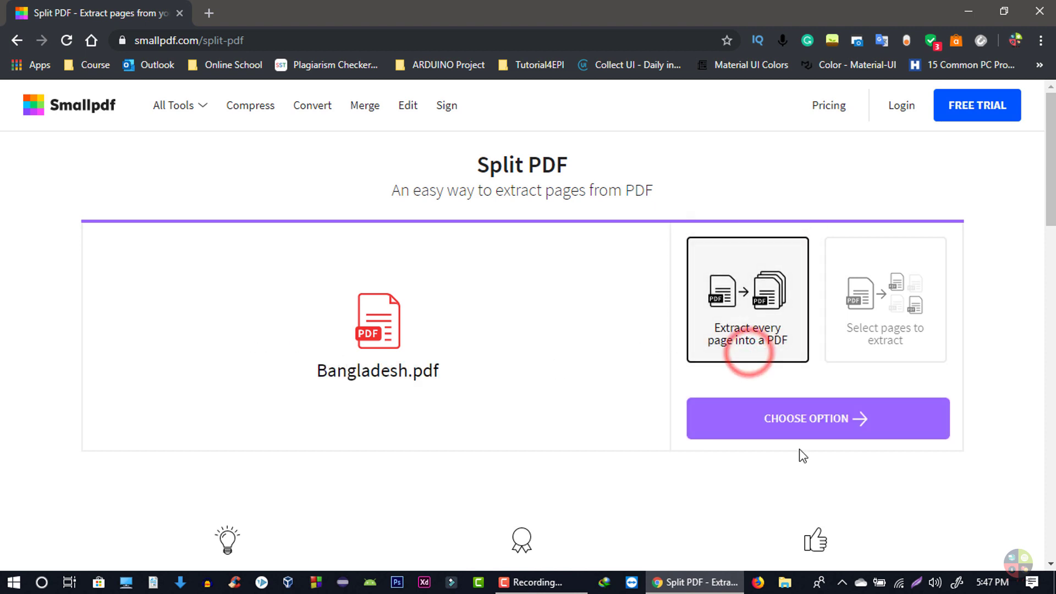
click(792, 428)
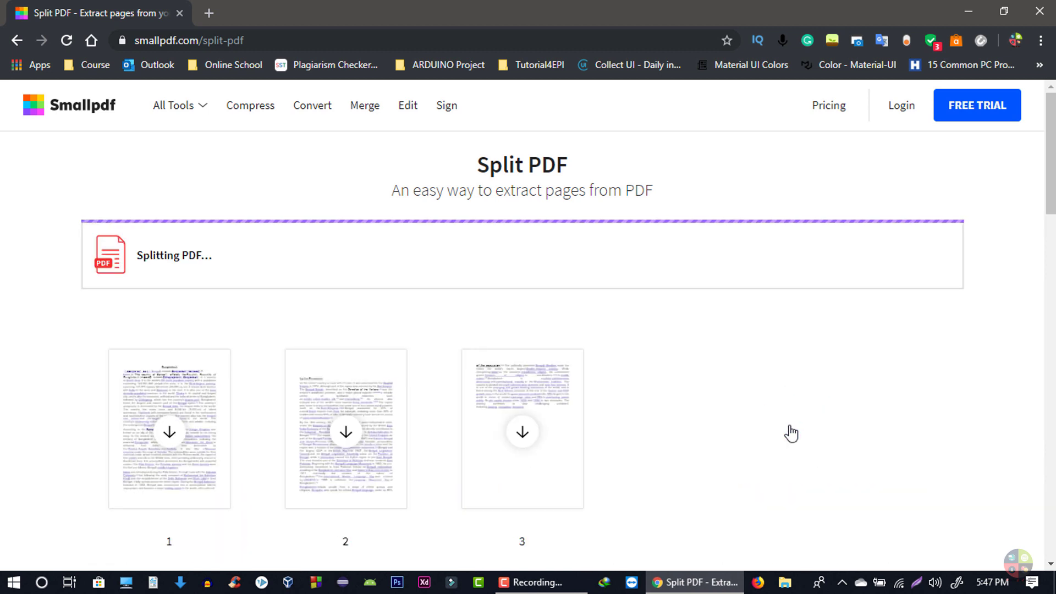
drag(1049, 180, 1050, 248)
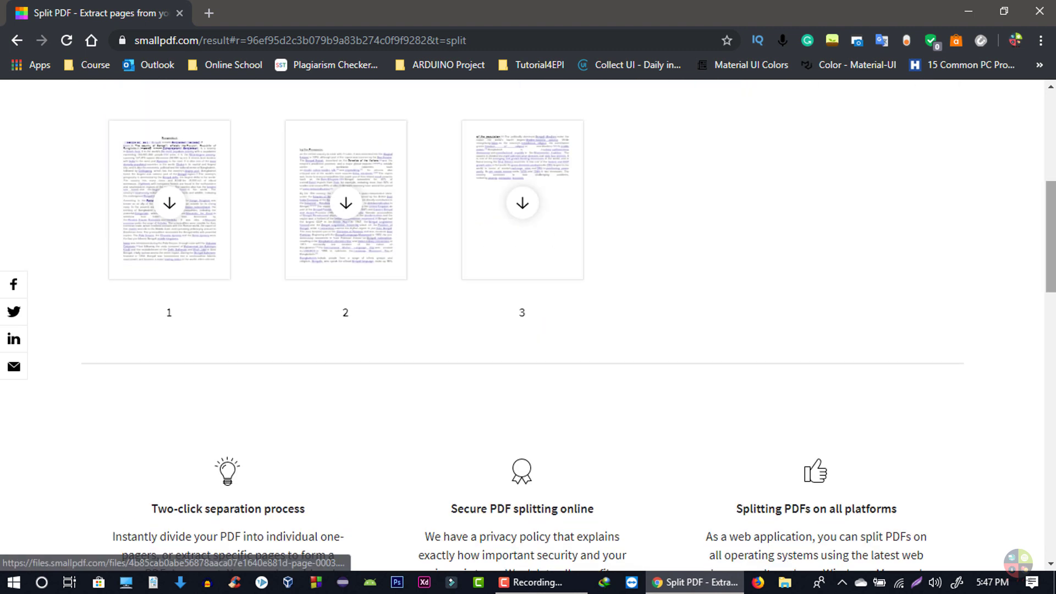
drag(1050, 288, 1050, 239)
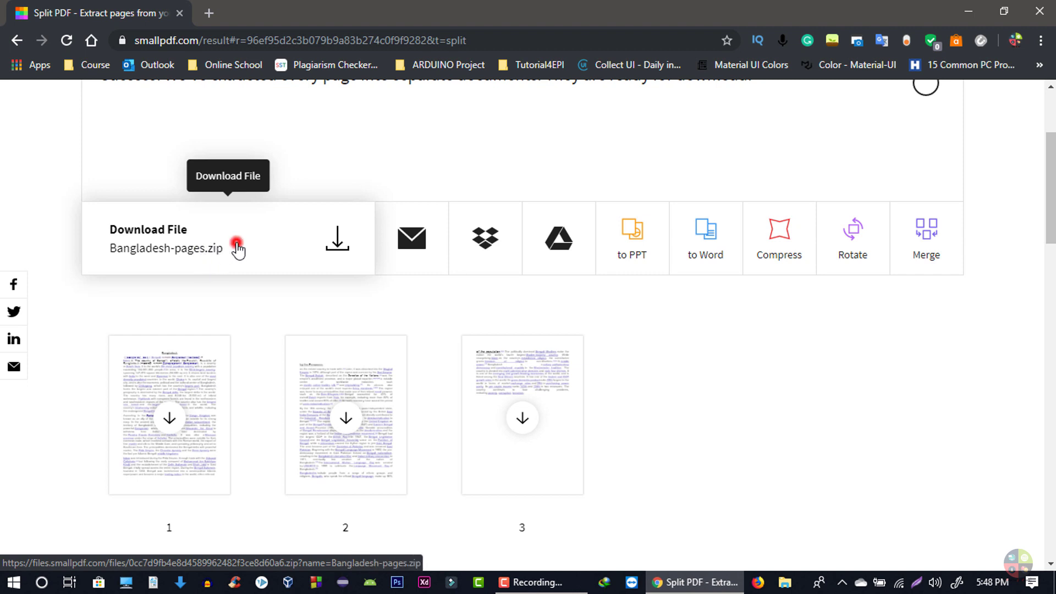
Download Bangladesh-pages.zip from Smallpdf and open it in WinRAR to see page-1 to page-3 PDFs
click(237, 244)
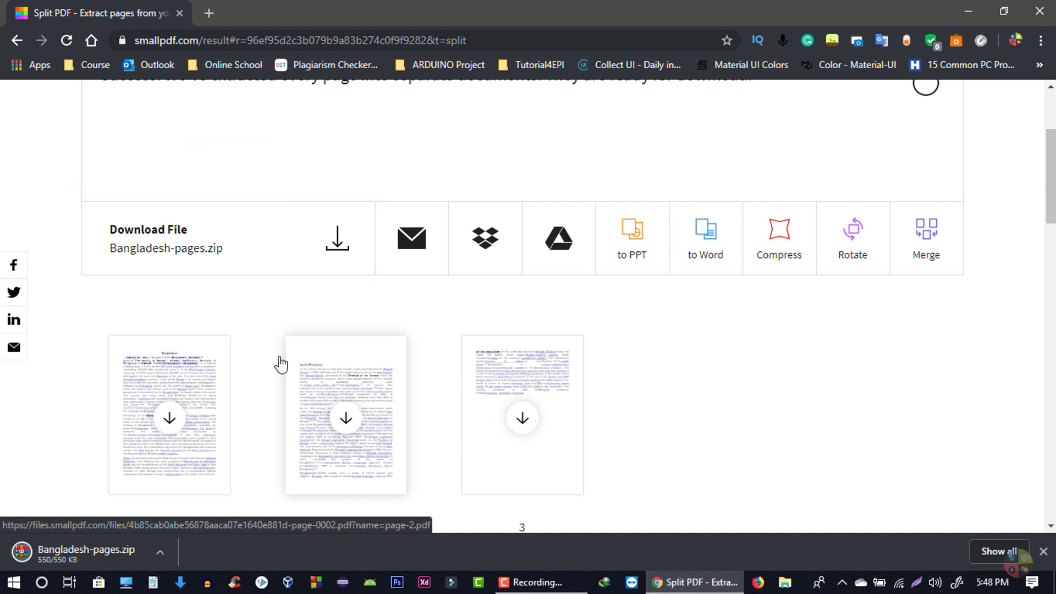
click(160, 553)
click(182, 505)
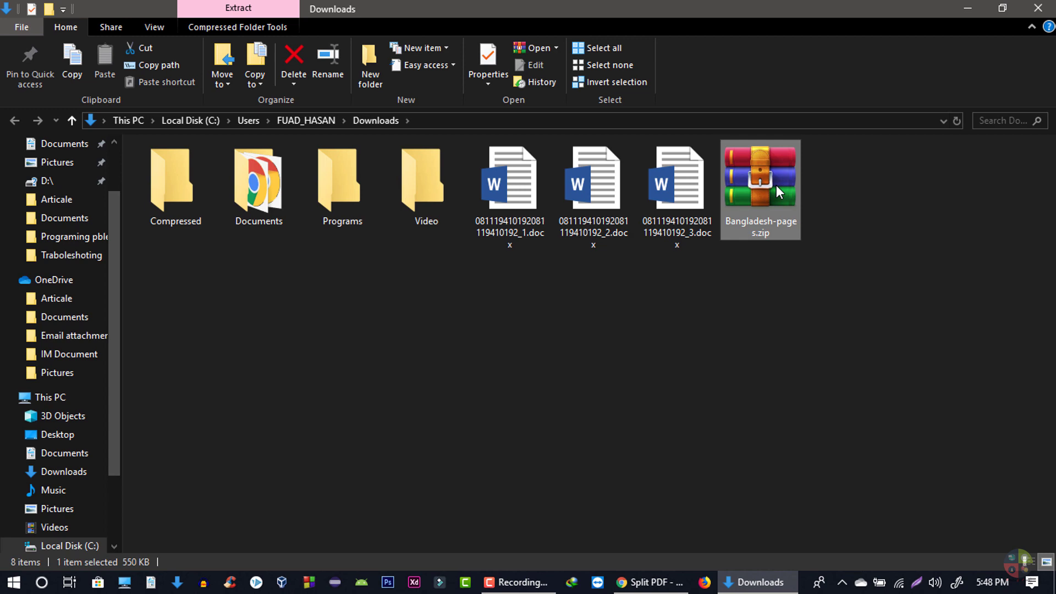
double_click(777, 186)
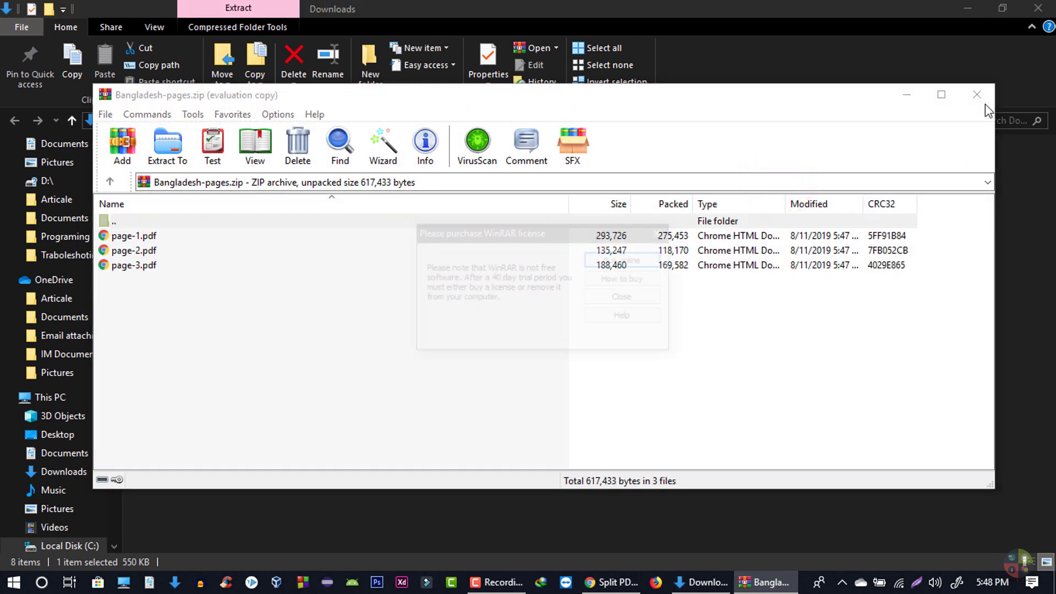
Close WinRAR and extract Bangladesh-pages.zip into Downloads with Extract Here
click(630, 300)
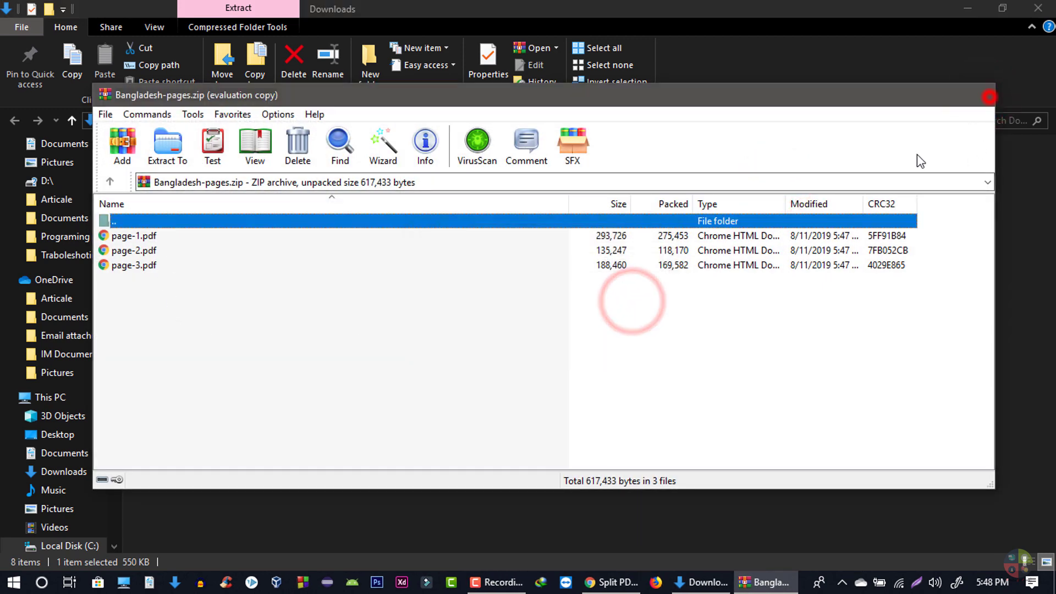
click(976, 95)
right_click(790, 216)
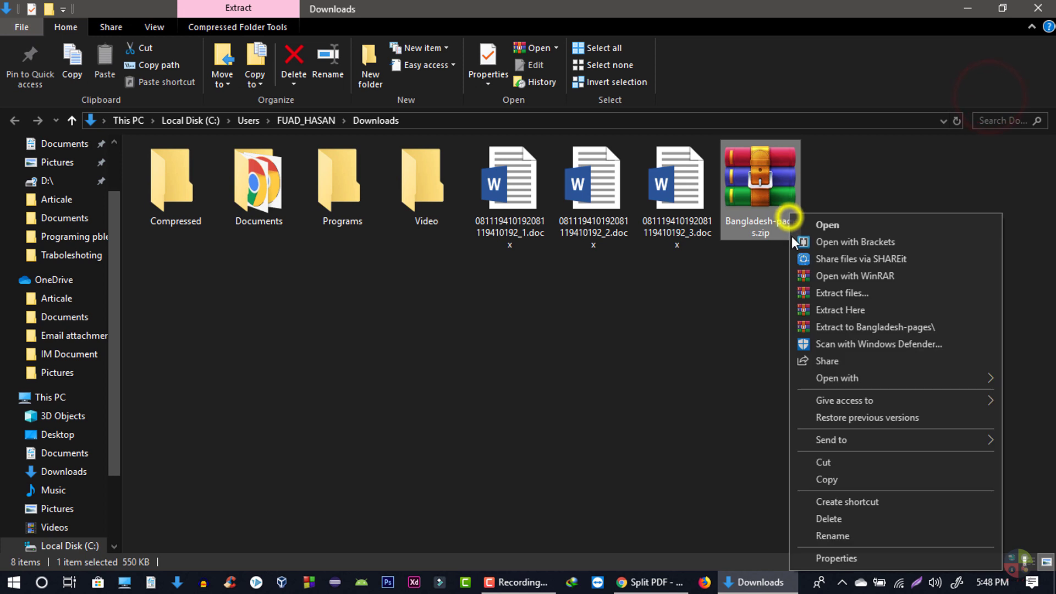
click(838, 311)
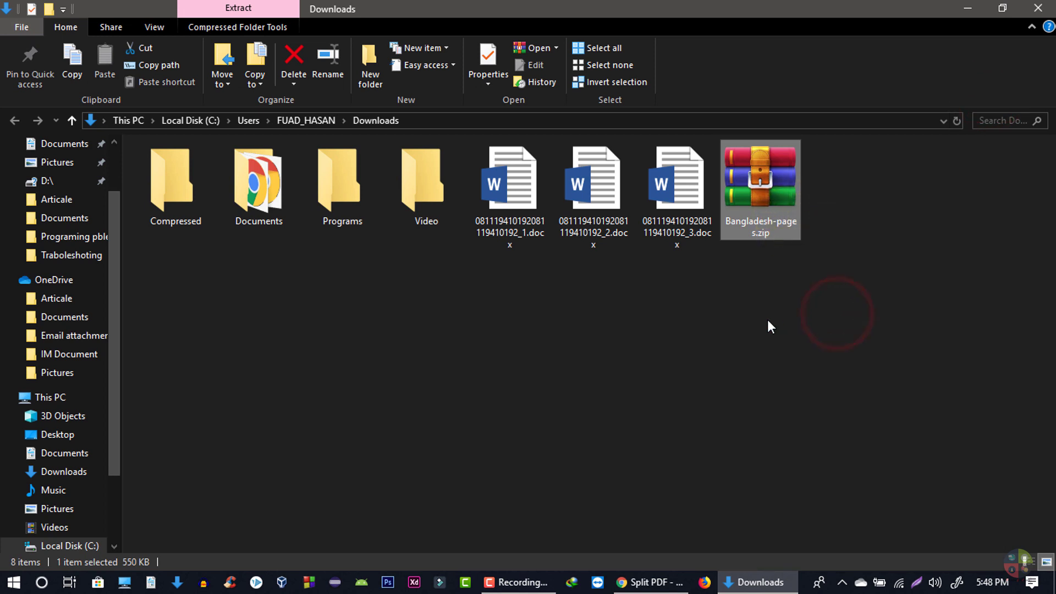
Preview page-1.pdf, page-2.pdf and page-3.pdf, then close the Downloads window
double_click(843, 182)
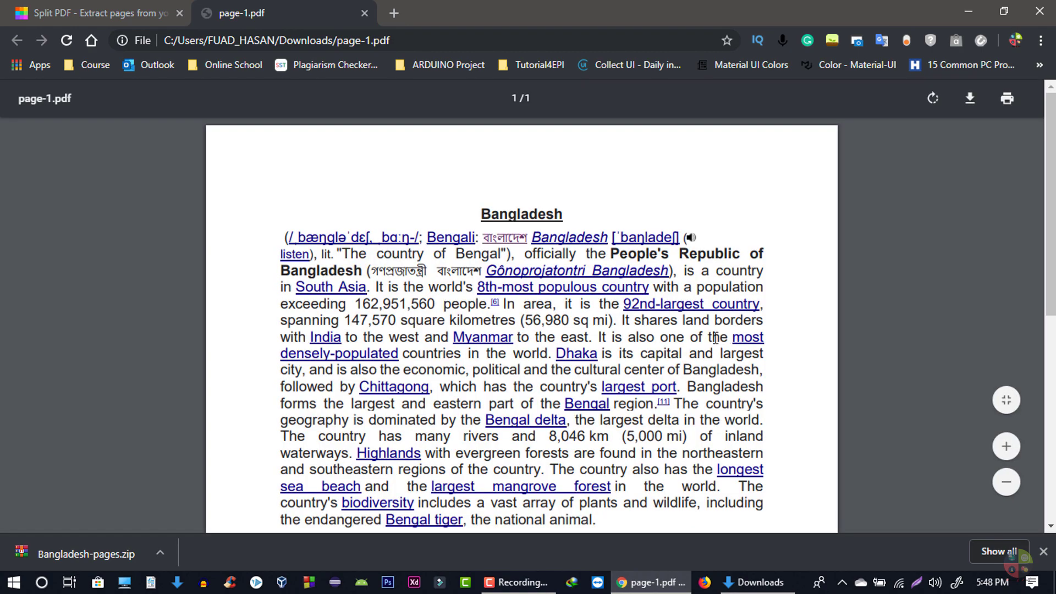
drag(1052, 132, 1051, 255)
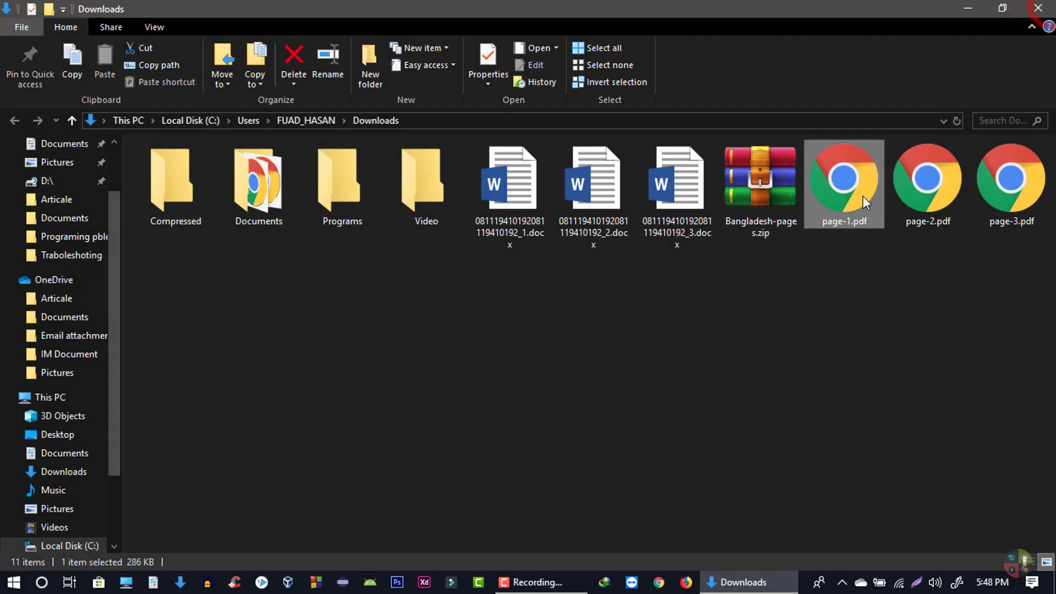
click(919, 185)
double_click(920, 184)
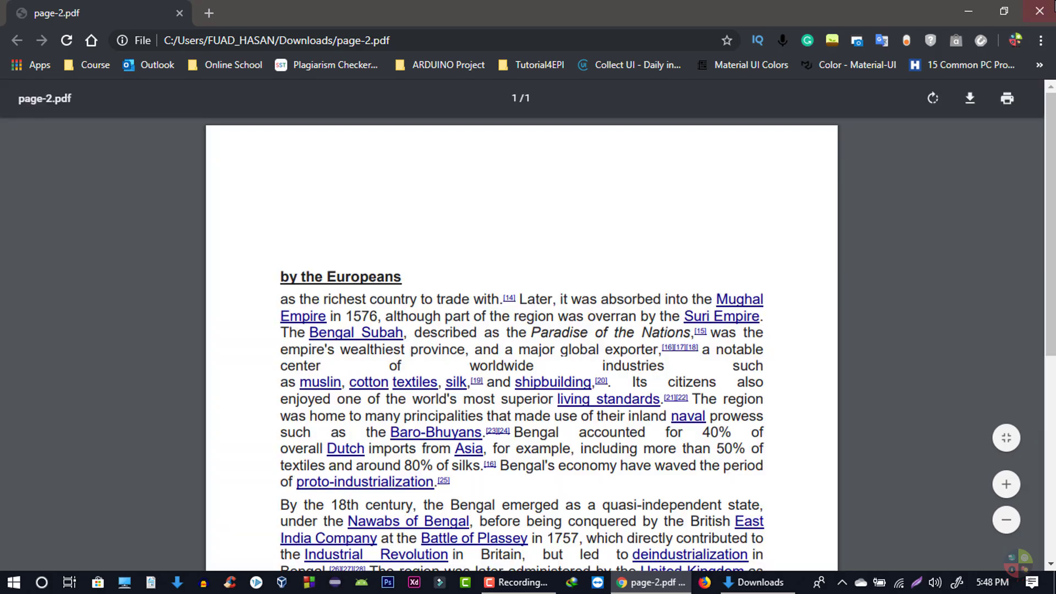
key(alt+Tab)
double_click(998, 171)
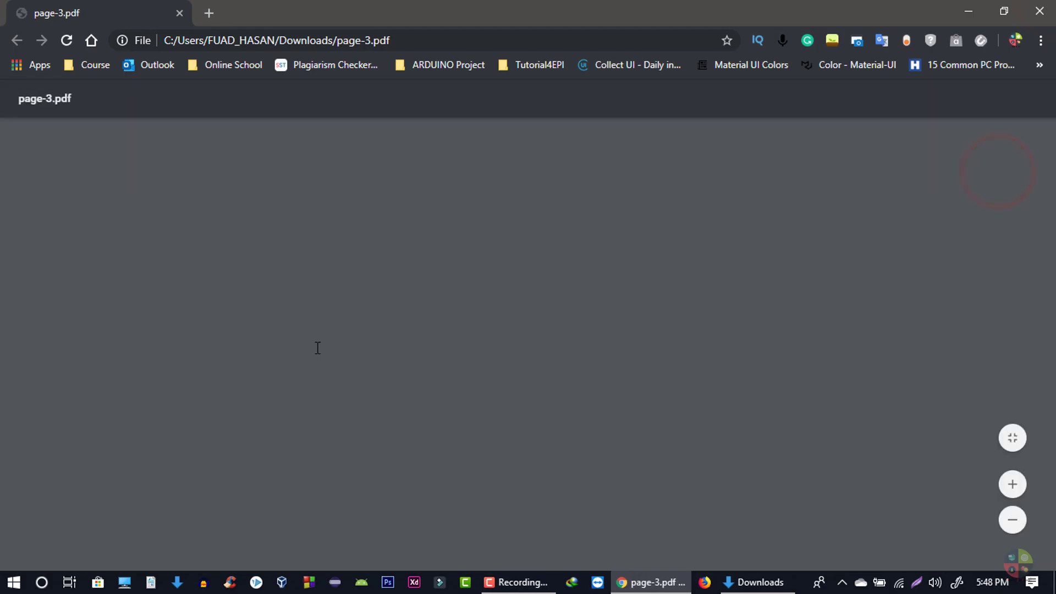
key(alt+Tab)
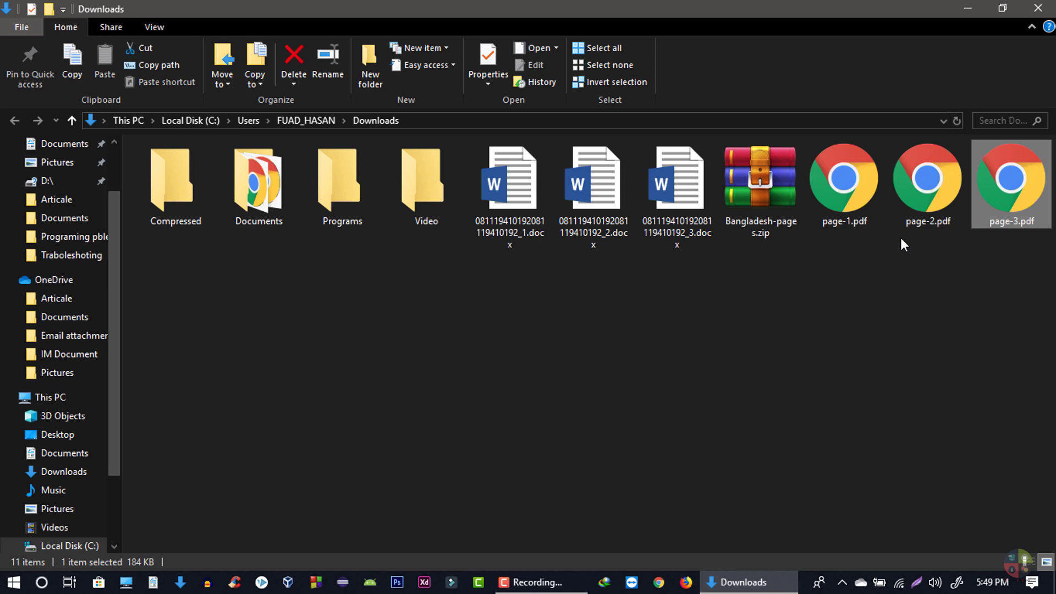
click(1038, 8)
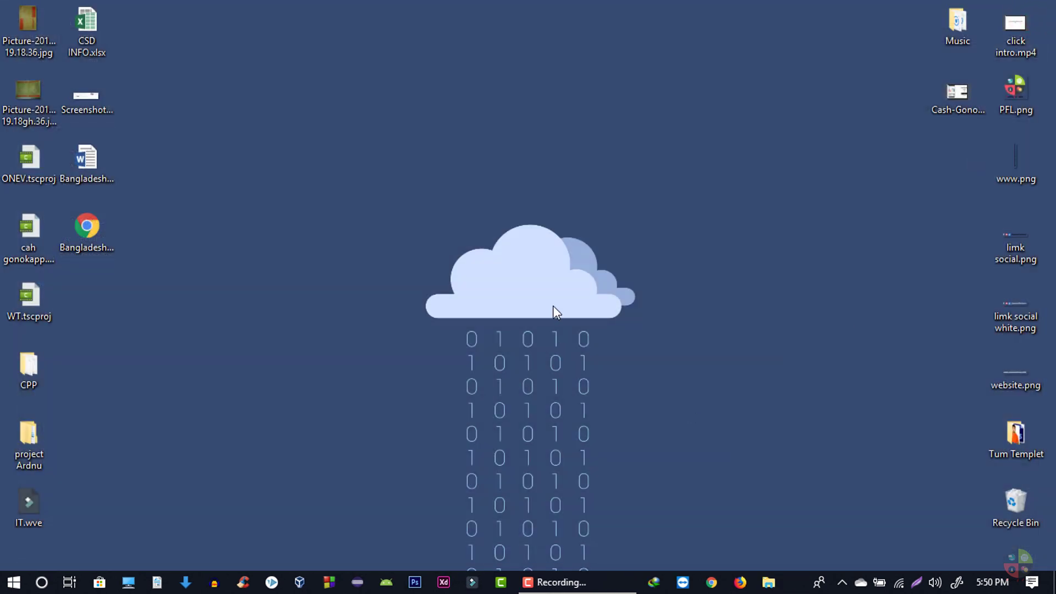
Reopen Downloads in File Explorer, point out the three split .docx files, then bring up Start
click(187, 582)
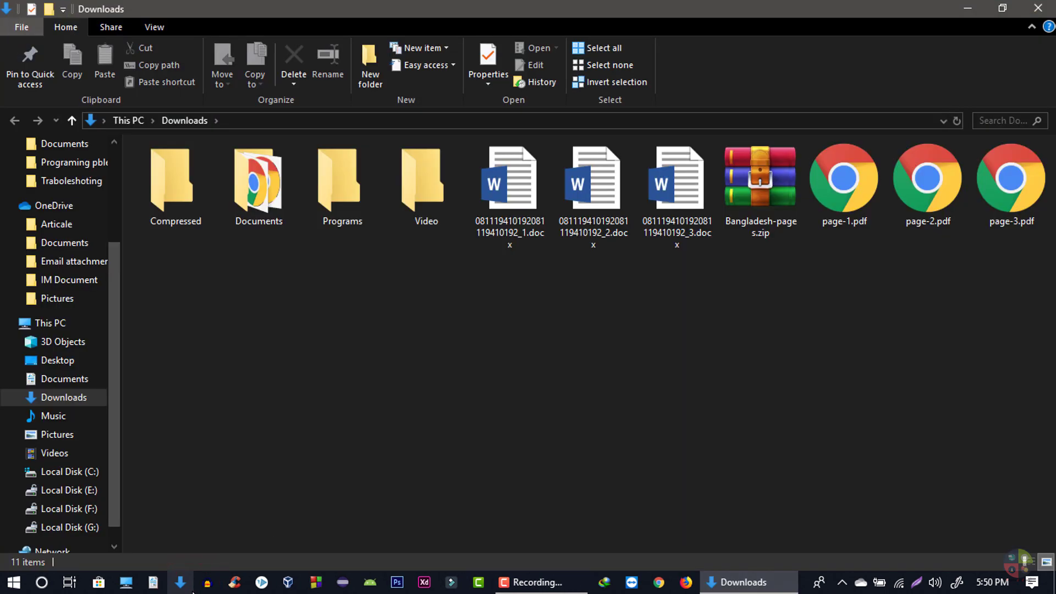
click(524, 243)
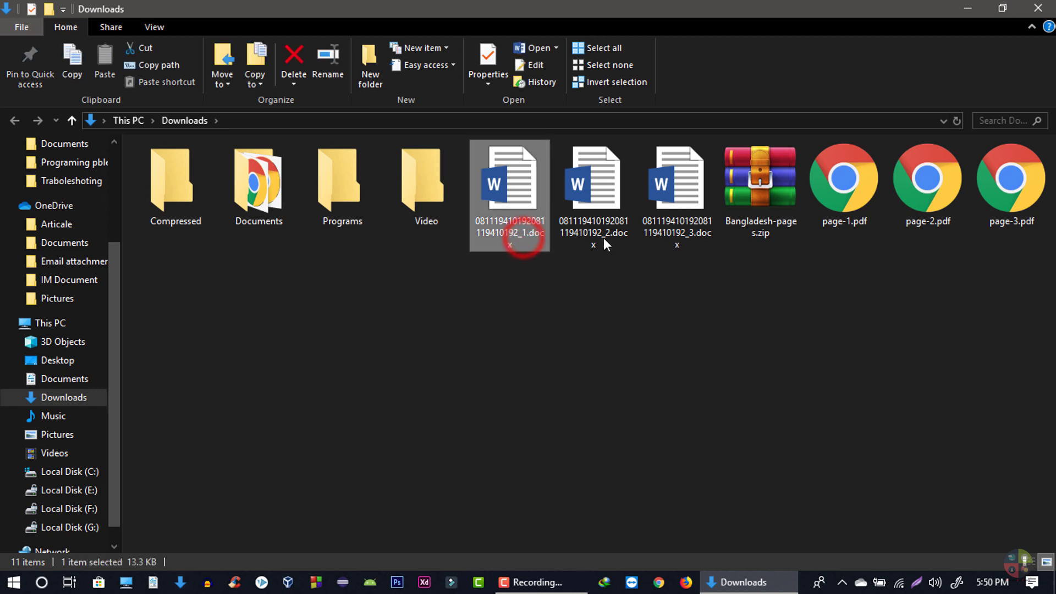
click(660, 220)
click(582, 301)
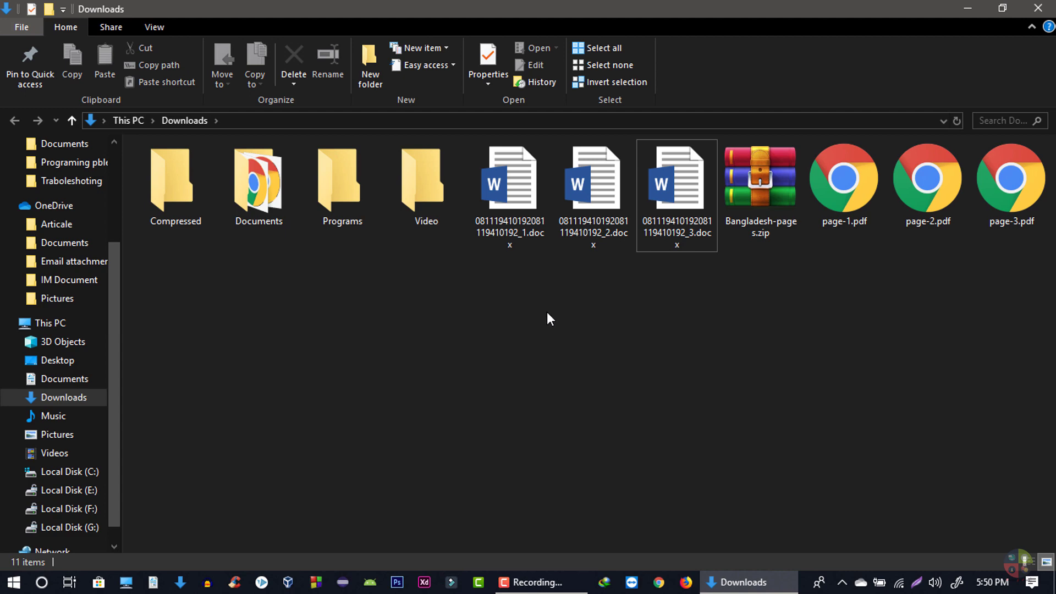
key(super)
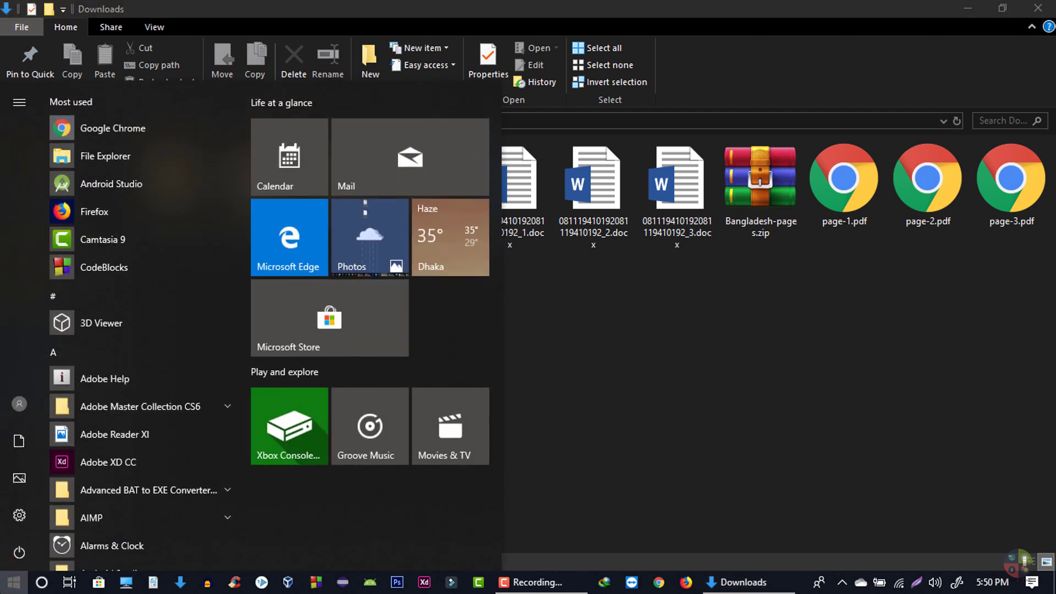
Launch Word from Start search and create a blank document
text(w)
key(Return)
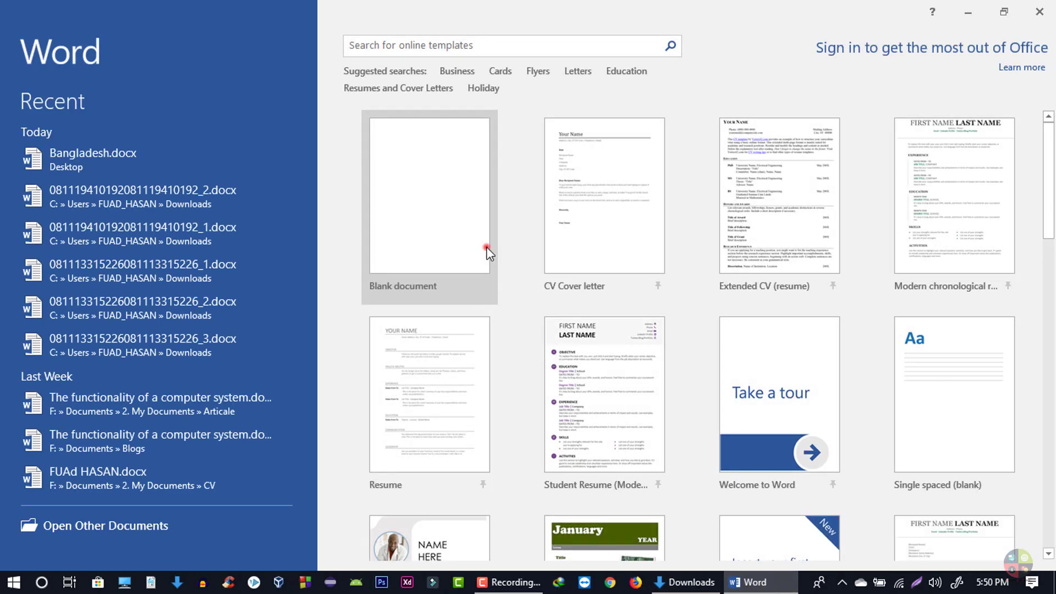
click(489, 253)
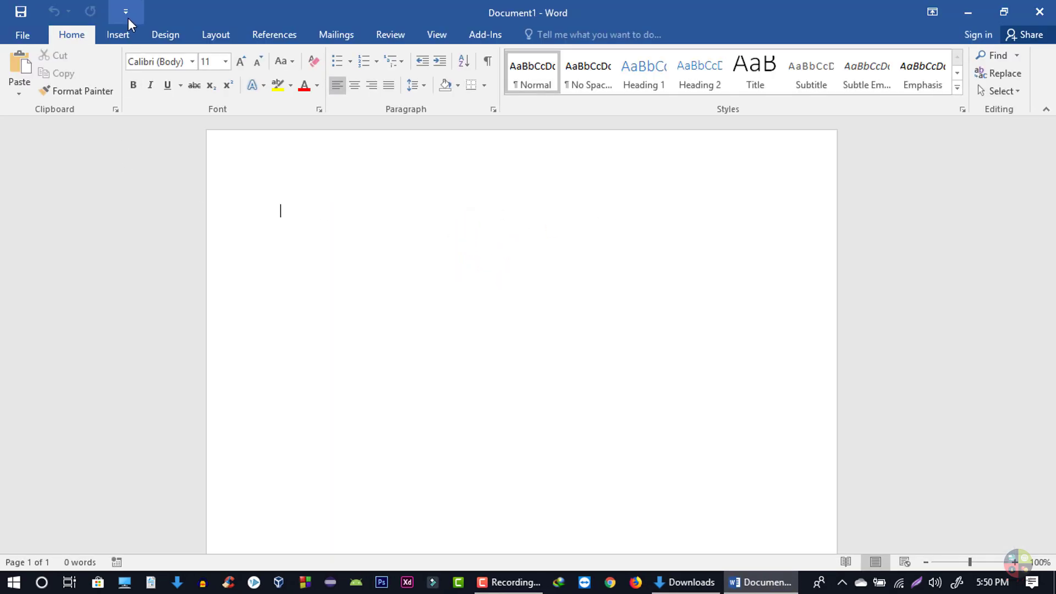
Open the Insert File dialog via Insert > Object > Text from File
click(127, 30)
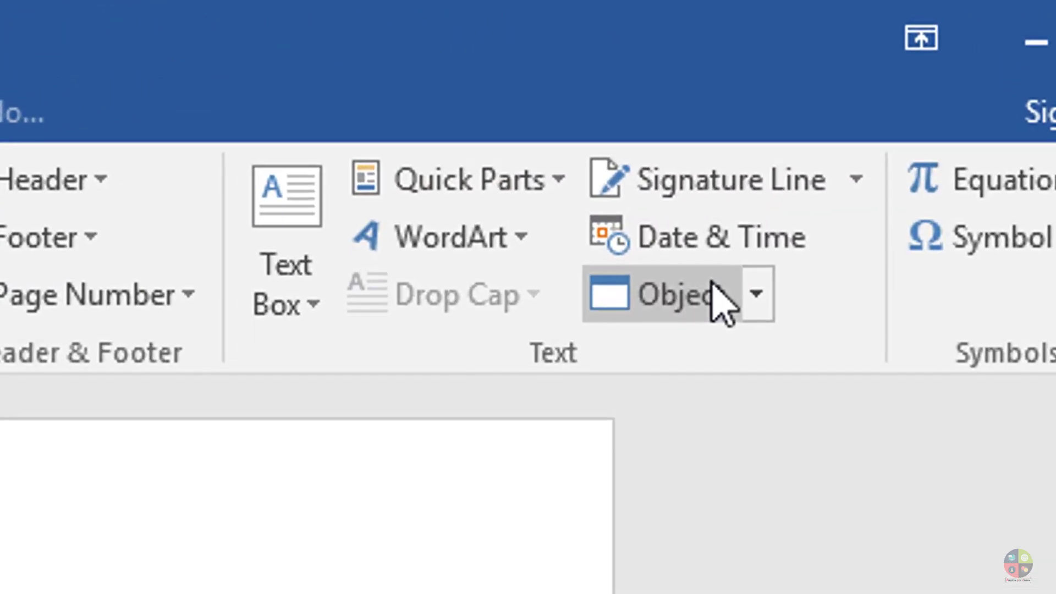
click(781, 205)
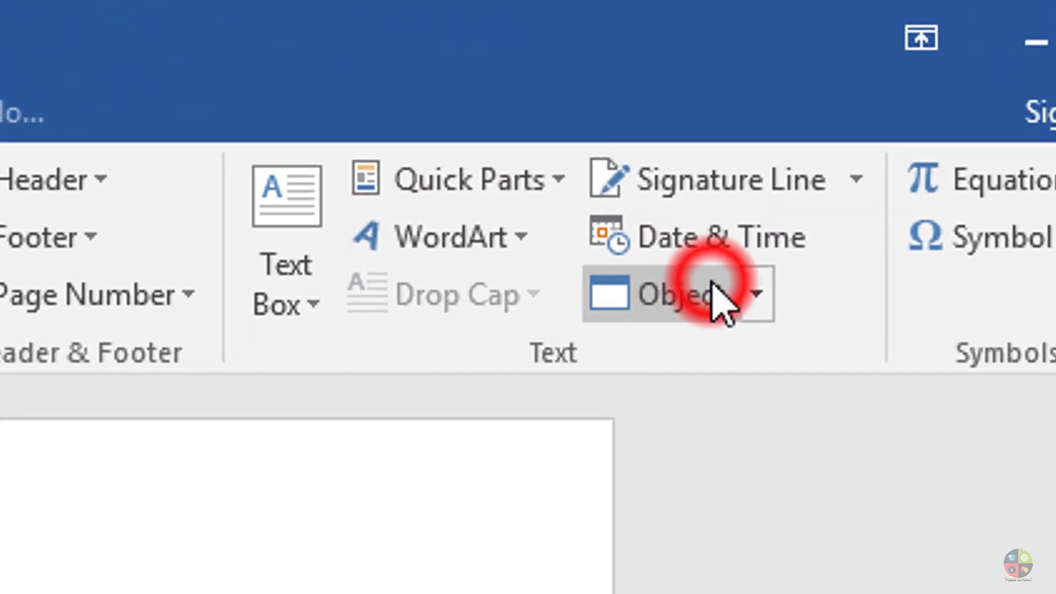
click(187, 462)
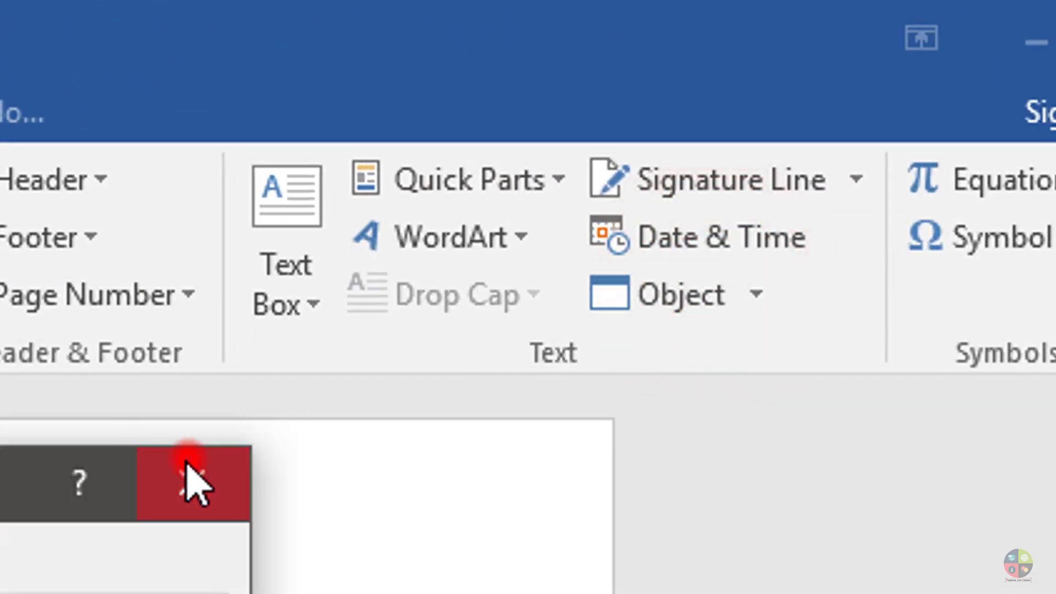
click(762, 294)
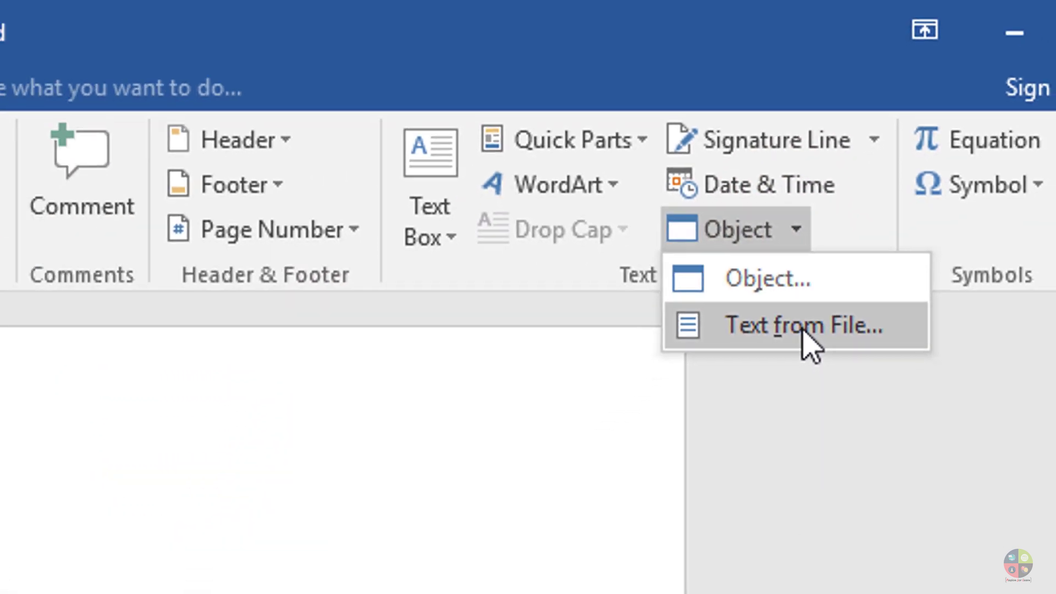
click(880, 136)
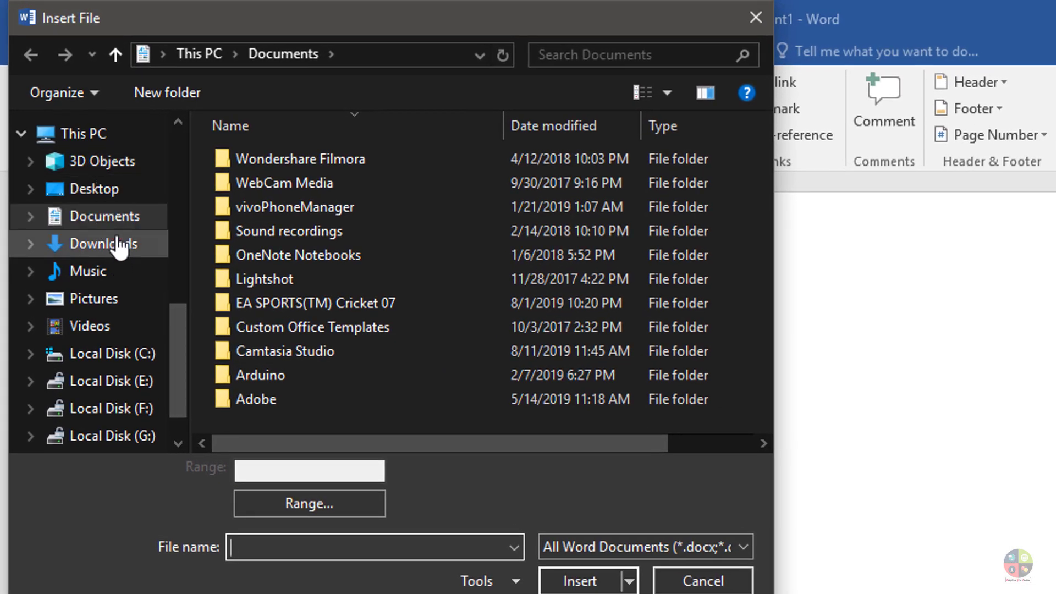
Insert the _1, _2 and _3 .docx files from Downloads, then close Word without saving
click(121, 243)
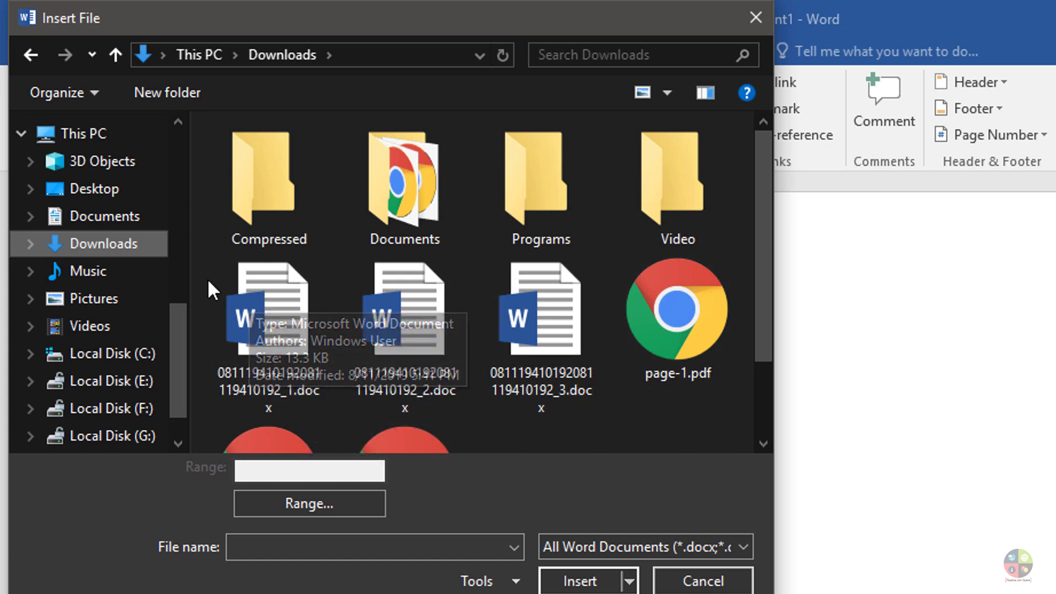
click(252, 289)
ctrl+click(413, 316)
ctrl+click(544, 315)
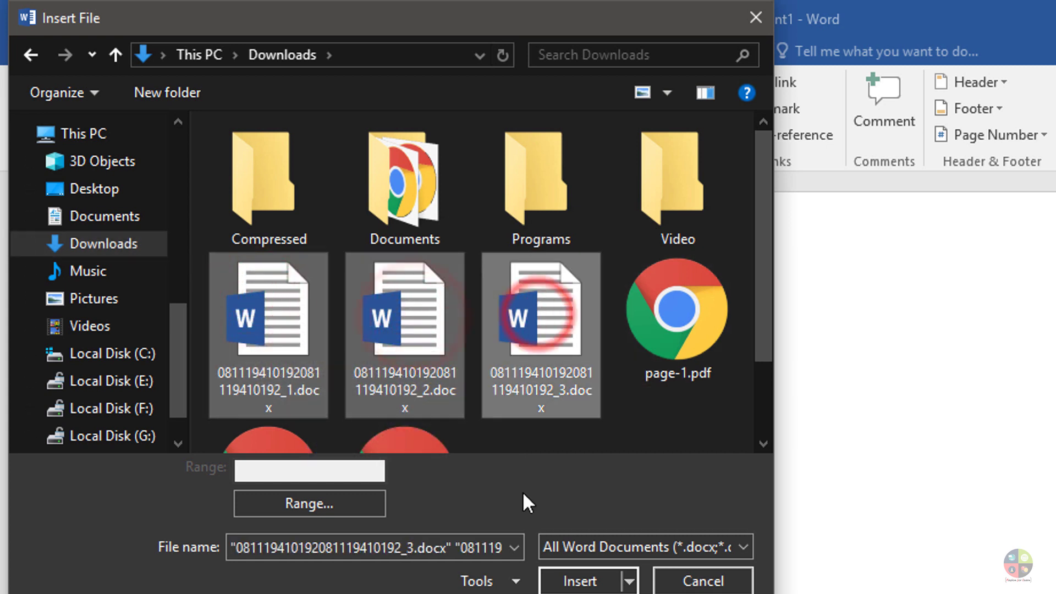
click(573, 584)
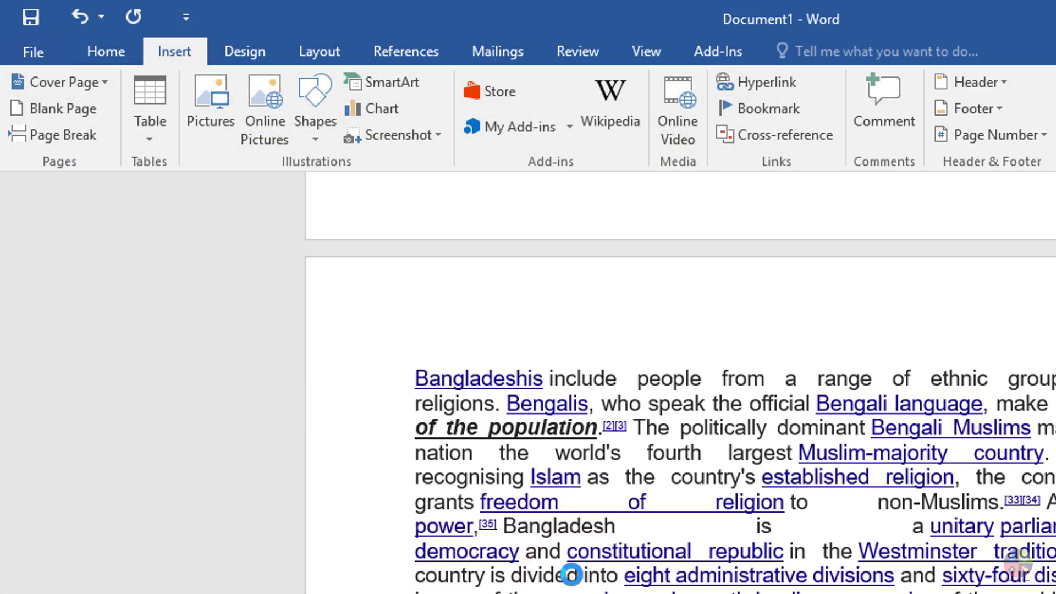
mouse_move(1041, 506)
mouse_down()
mouse_move(1041, 161)
mouse_move(1052, 216)
mouse_up()
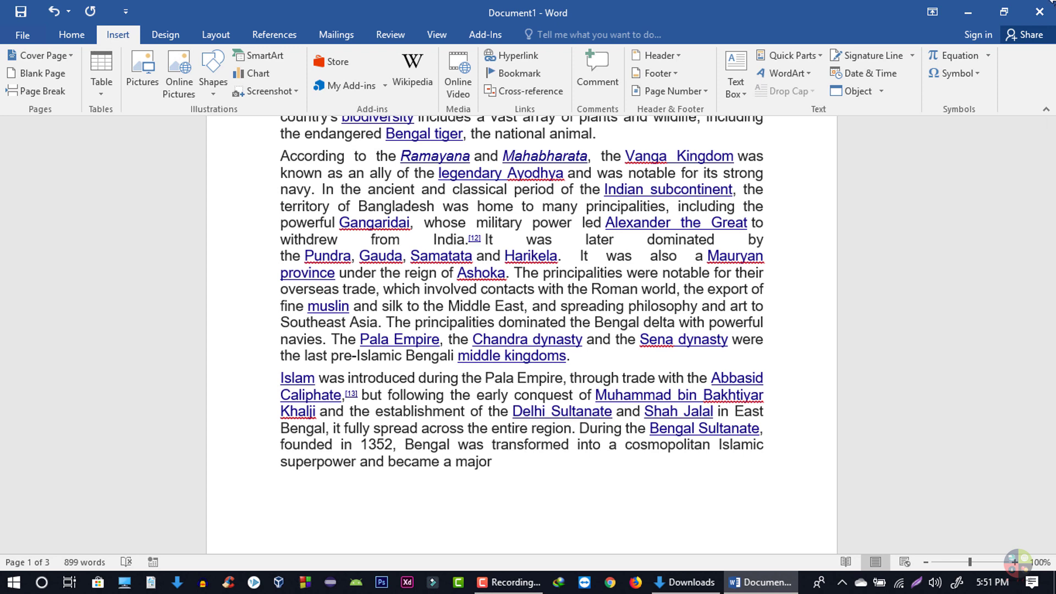
click(1039, 11)
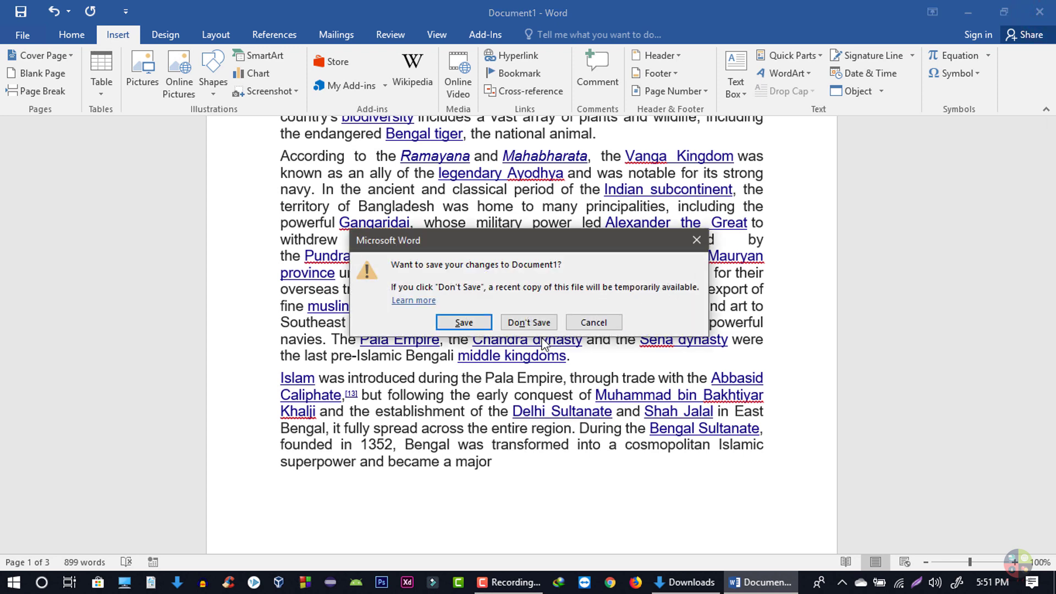
click(540, 323)
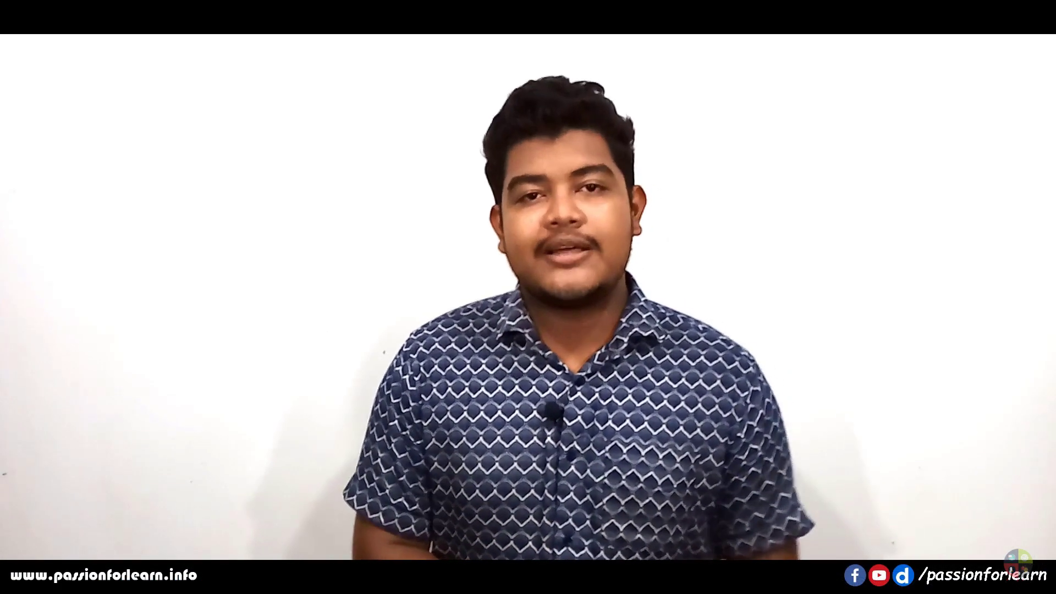